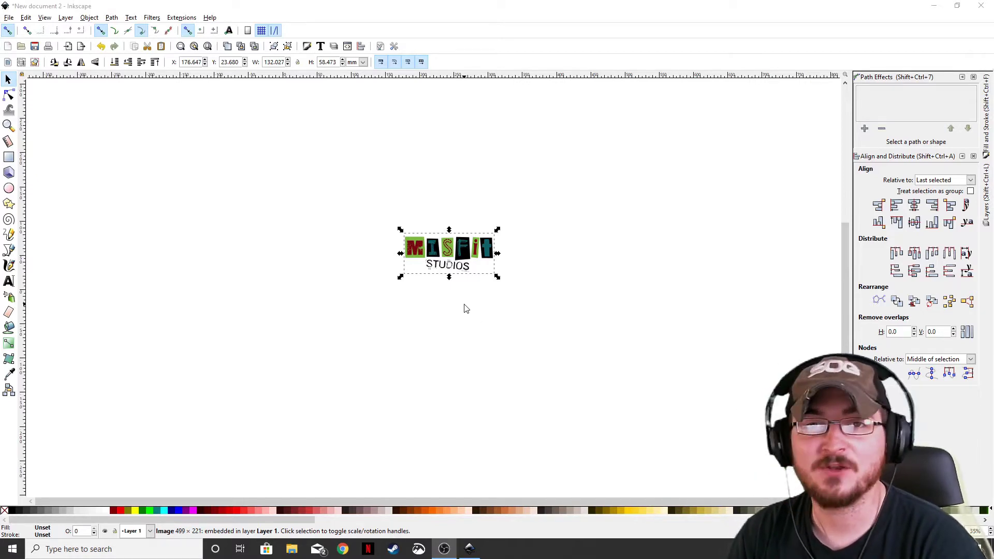
- Switch the toolbar measurement units to pixels (px)
scroll(473, 259, "up", 1)
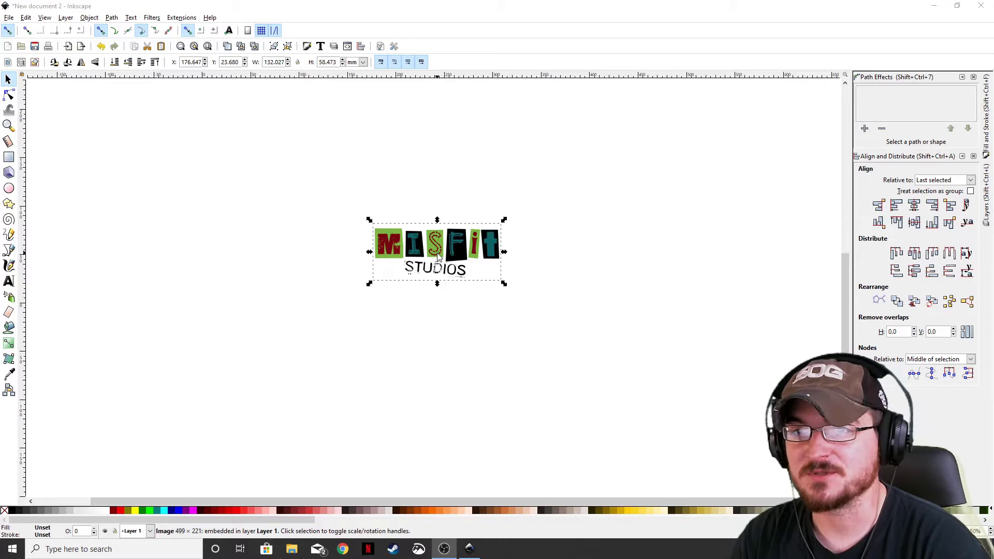
left_click(438, 254)
left_click(362, 62)
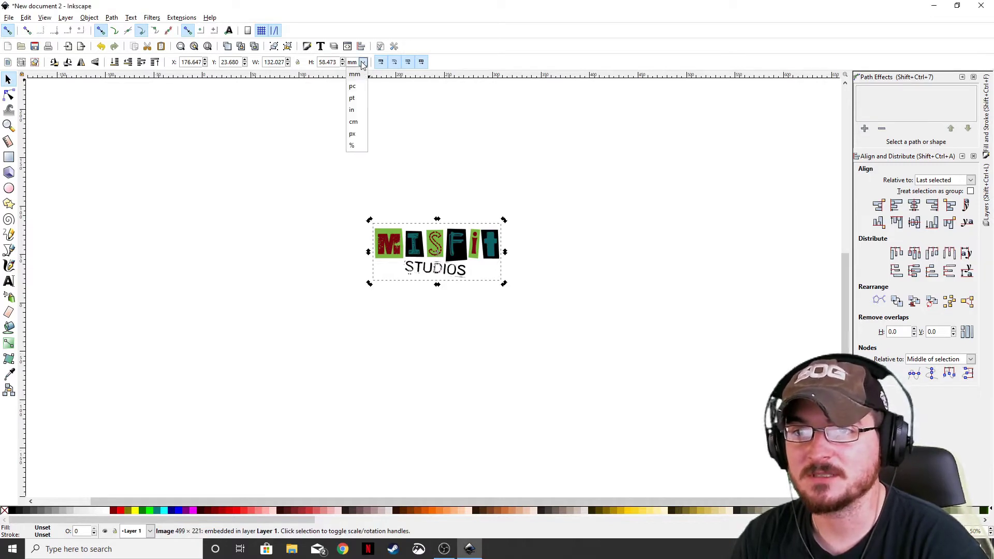
left_click(353, 133)
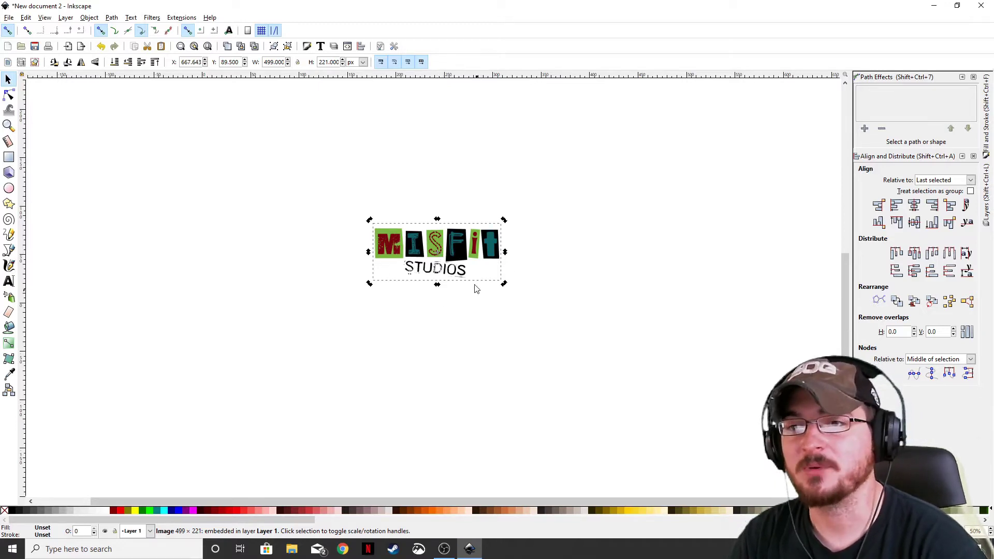
- Resize the selected logo image to 1920 × 1080 px
key("Escape")
left_click(437, 251)
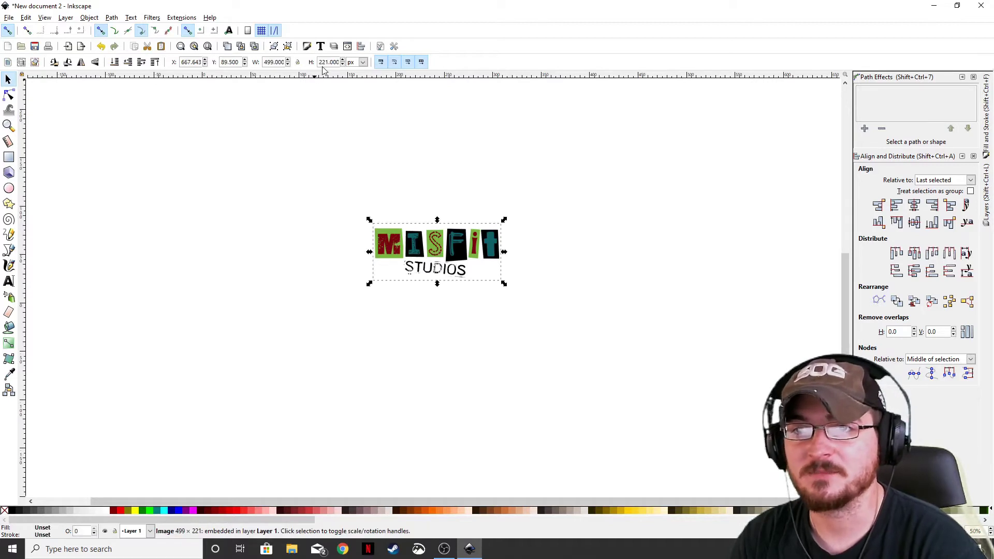
double_click(277, 62)
type("1920")
key("Return")
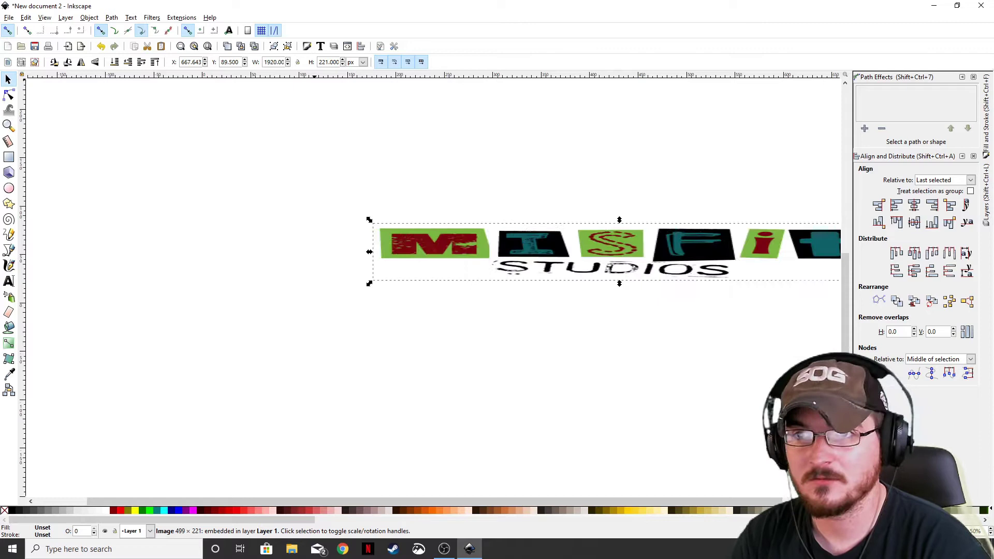
double_click(330, 63)
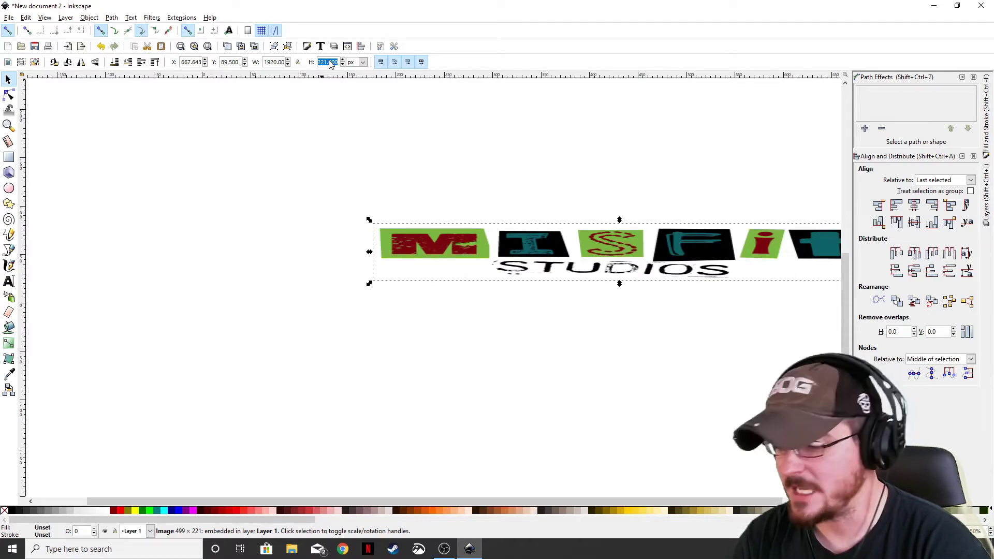
type("1080")
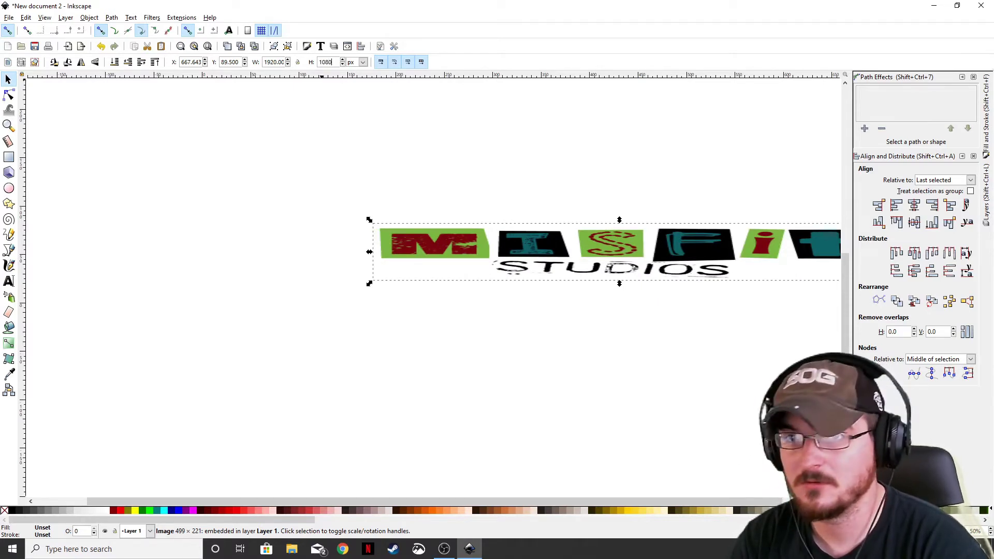
key("Return")
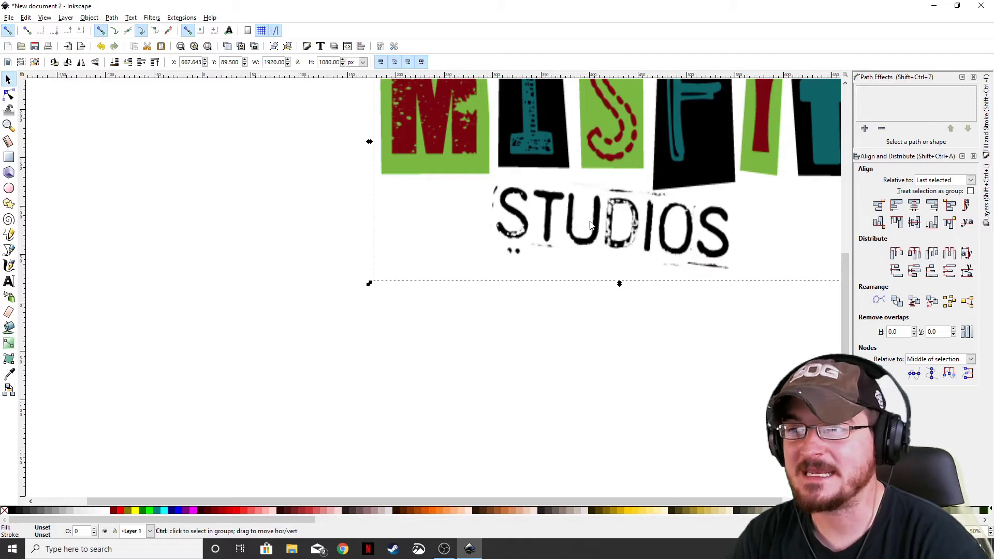
- Zoom and scroll around the stretched image to inspect its pixelation
key("ctrl+Right")
key("ctrl+Up")
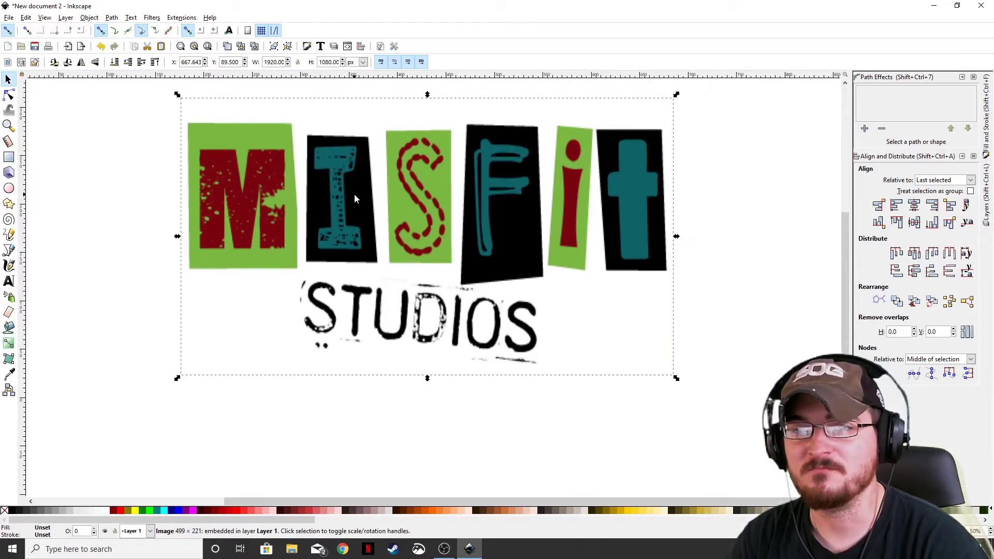
scroll(262, 146, "up", 8, "ctrl")
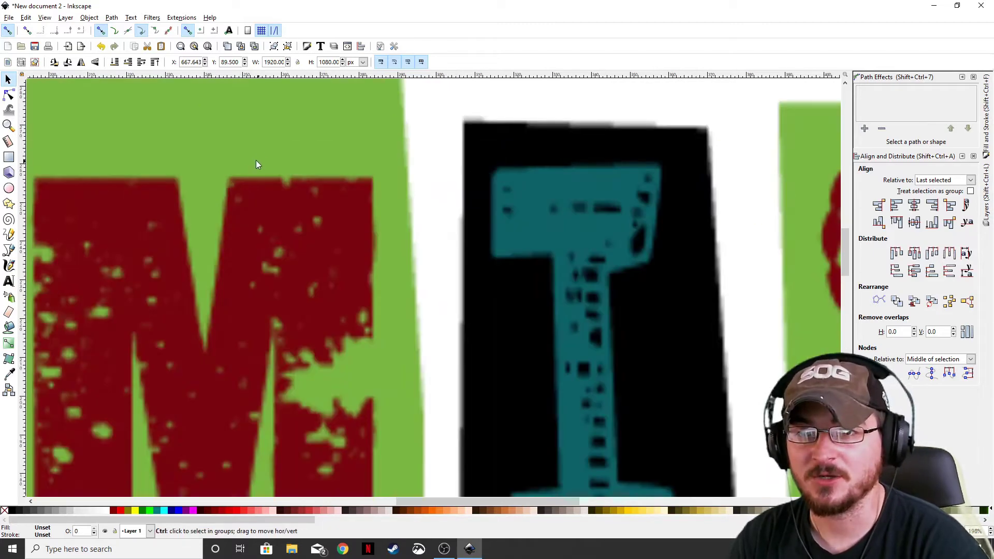
scroll(441, 207, "right", 3)
scroll(406, 280, "up", 3)
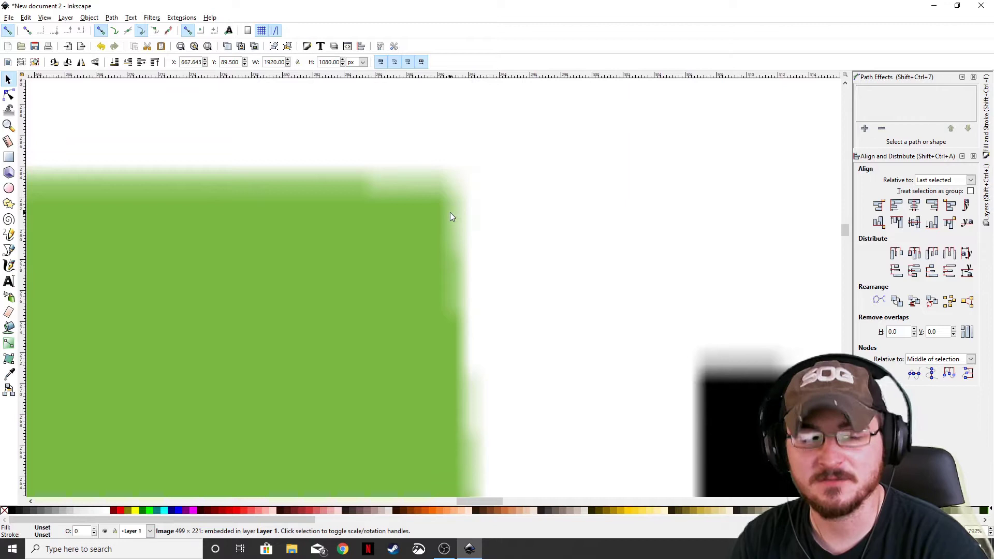
scroll(497, 237, "down", 9, "ctrl")
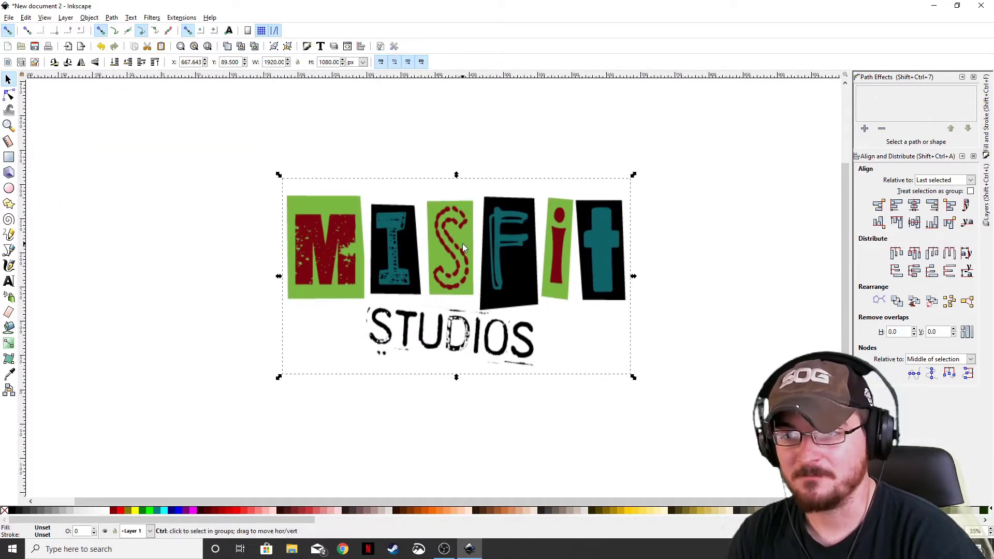
- Undo the resize, restoring the 499 × 221 px image, and recentre the logo
key("ctrl+z")
scroll(331, 356, "up", 4, "ctrl")
left_click_drag(331, 357, 411, 260)
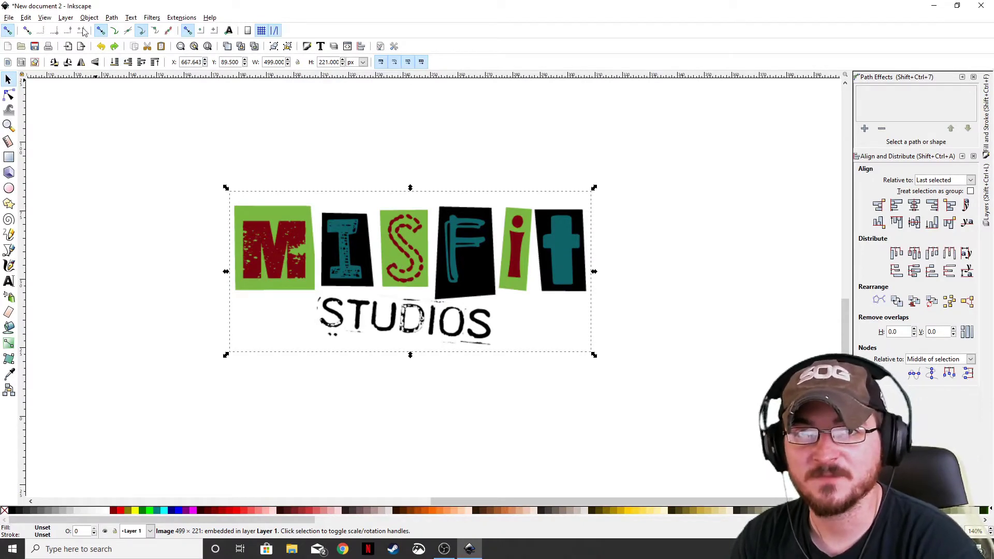
- Open Path > Trace Bitmap beside the logo with Live Preview enabled
left_click(112, 18)
left_click(136, 51)
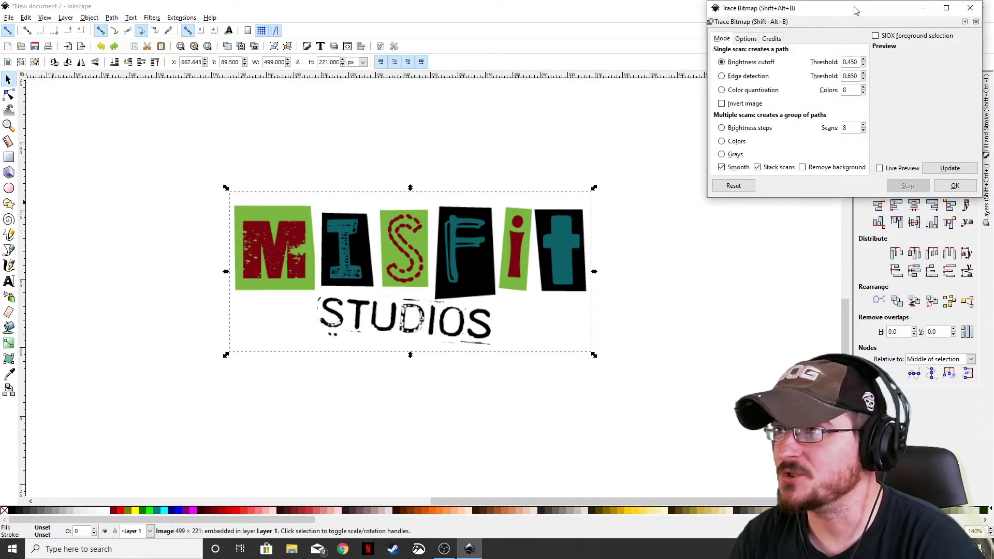
mouse_move(830, 25)
left_mouse_down()
mouse_move(763, 77)
mouse_move(745, 79)
left_mouse_up()
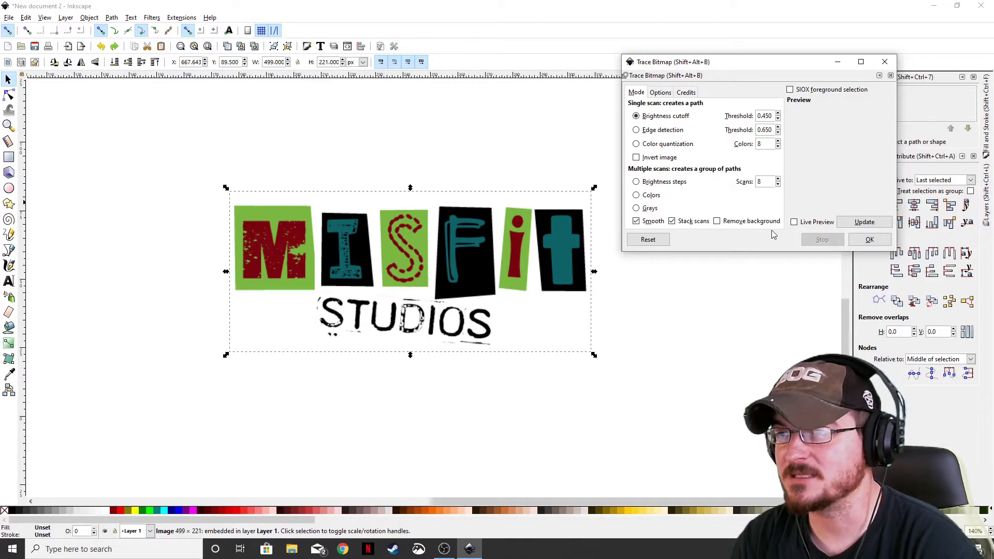
left_click(795, 222)
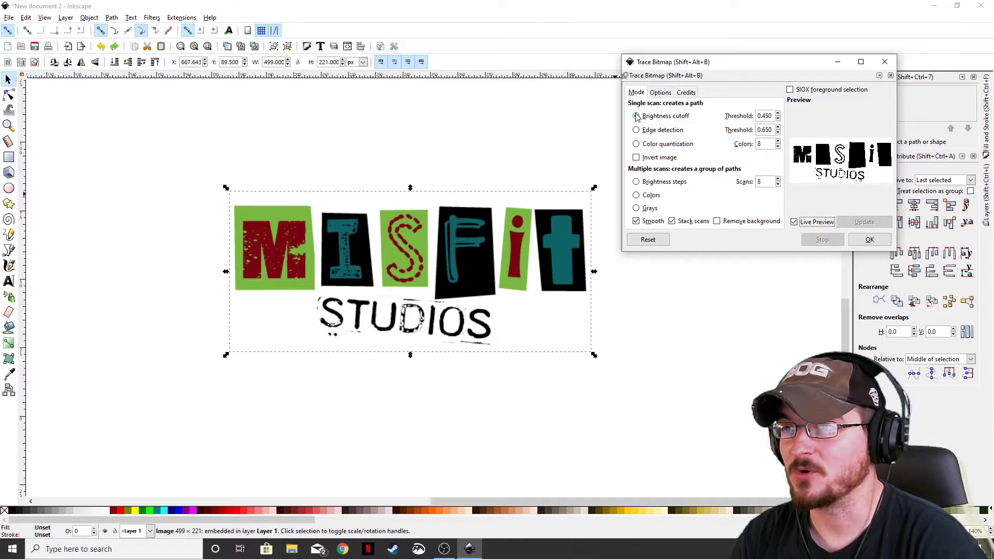
- Compare Edge detection and Color quantization, then settle on Brightness cutoff without Invert
left_click(636, 130)
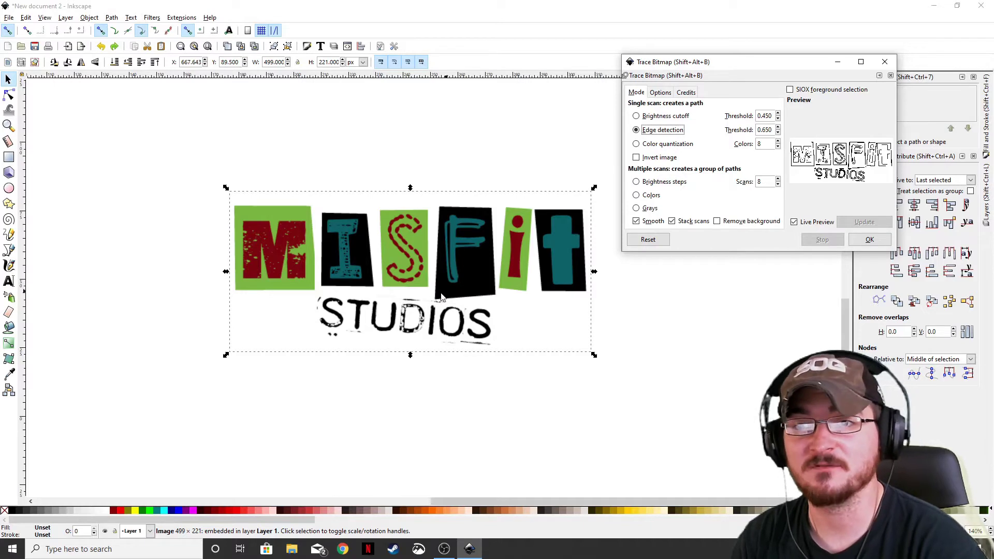
left_click(636, 144)
left_click(637, 158)
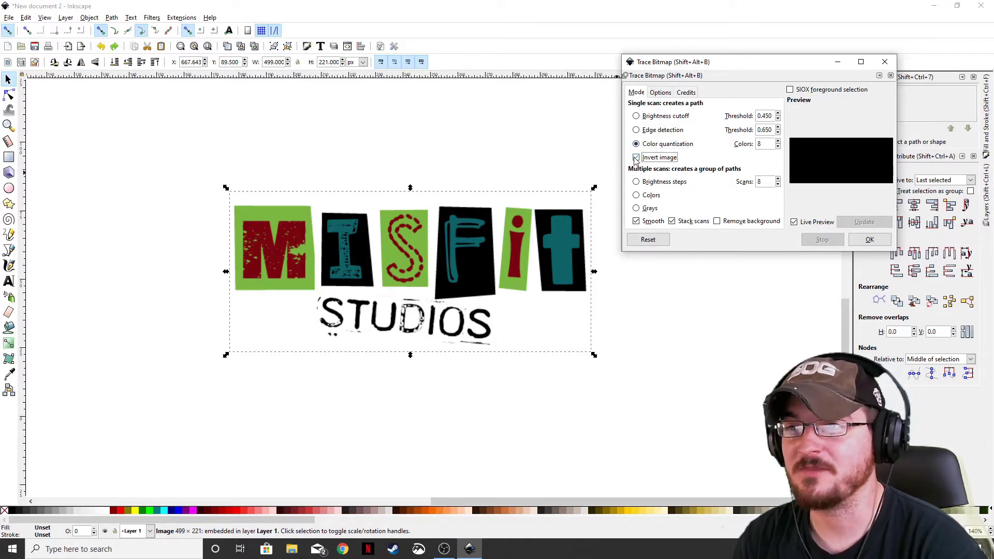
left_click(637, 116)
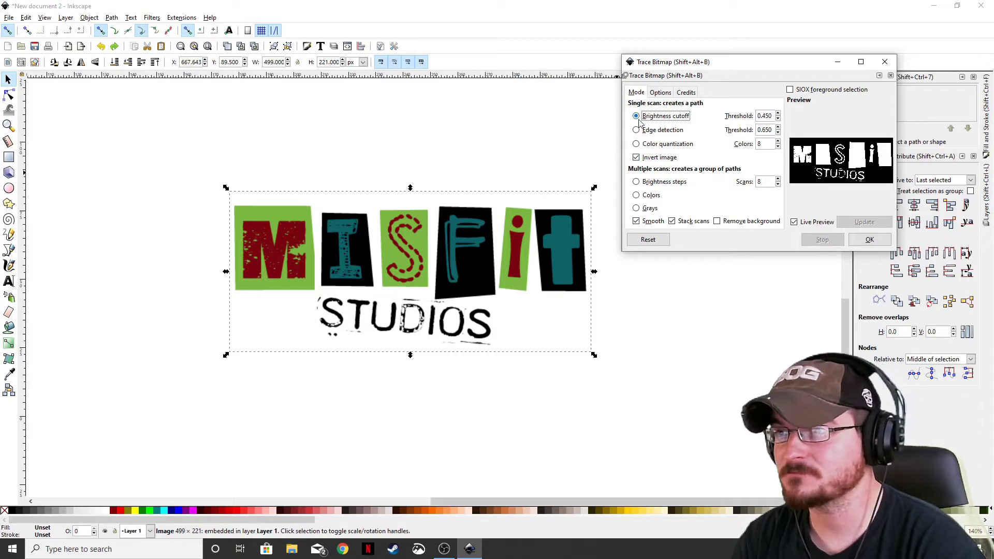
left_click(636, 157)
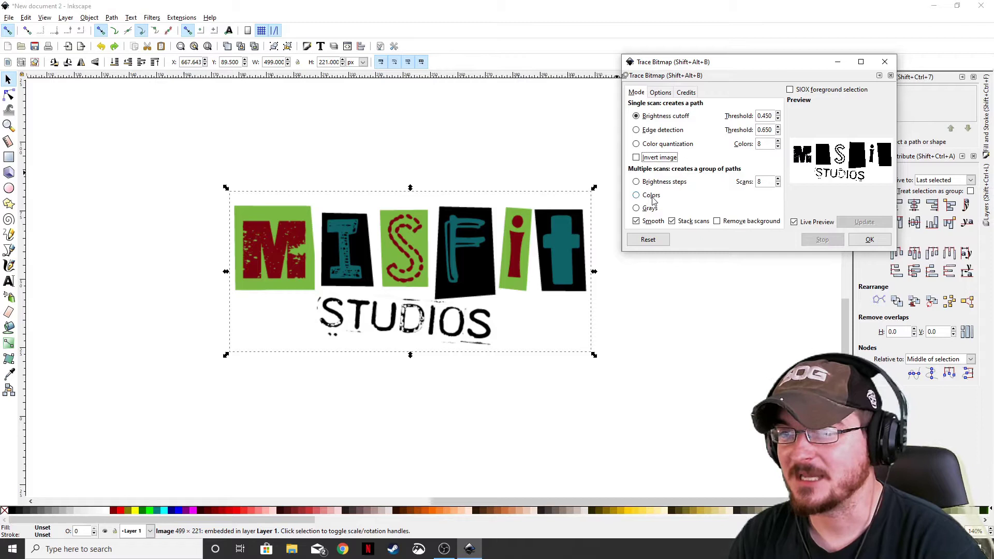
- Compare the multiple-scan trace modes and choose Colors
left_click(637, 183)
left_click(636, 196)
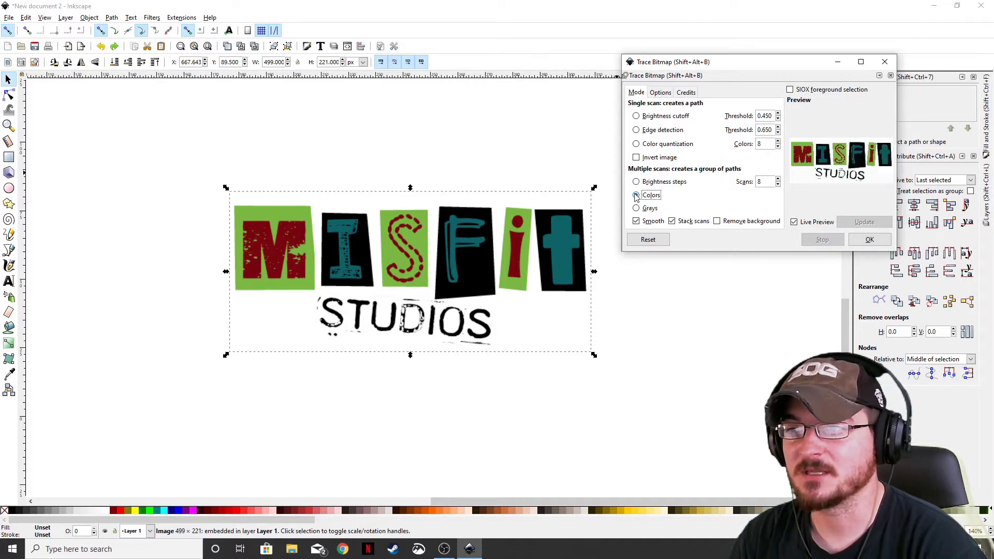
left_click(637, 208)
left_click(636, 196)
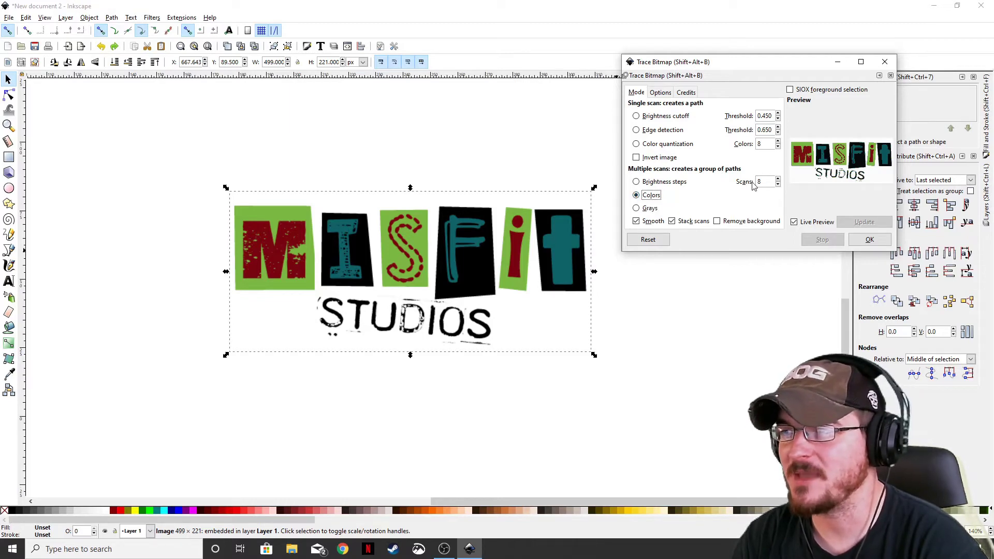
- Trace with 8 colour scans, Smooth off and Remove background on
left_click(778, 185)
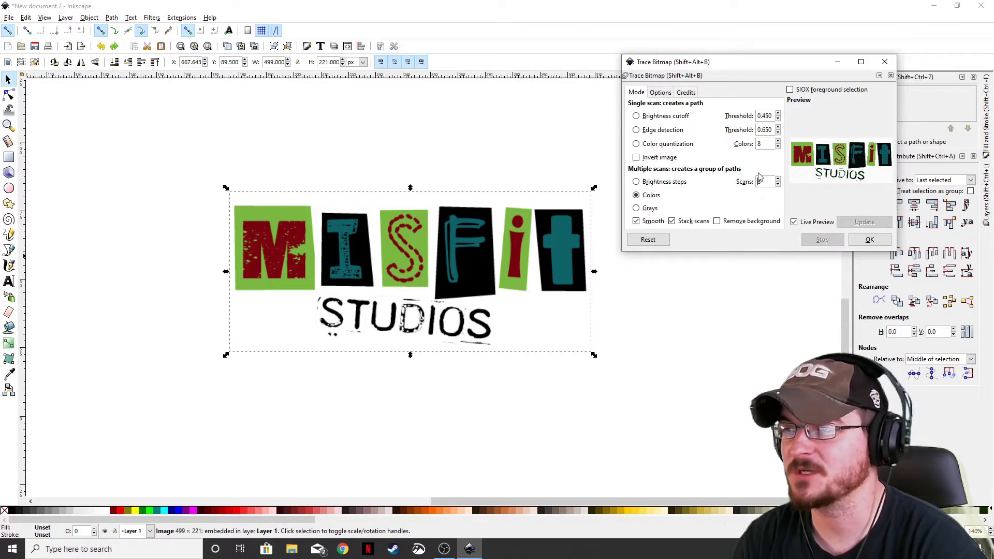
left_click(636, 221)
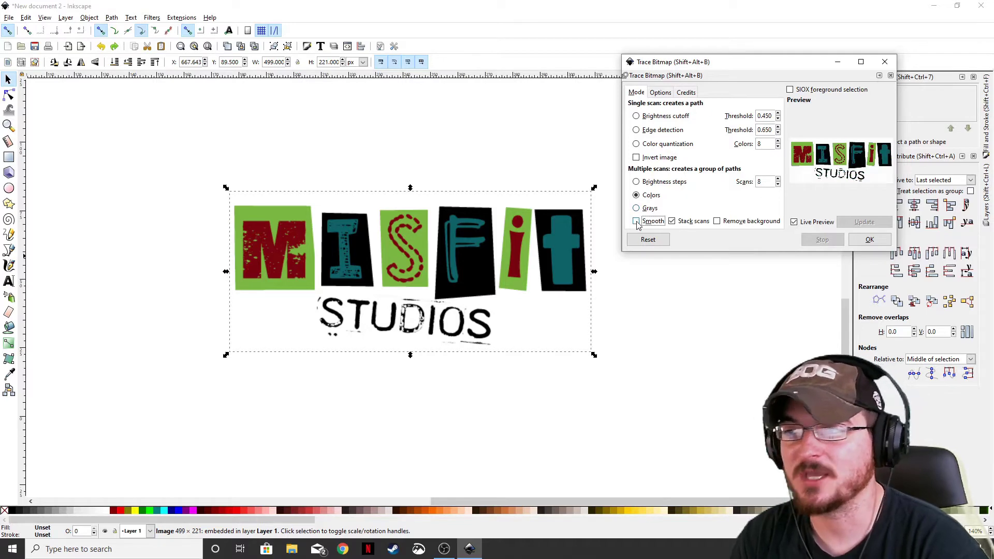
left_click(717, 222)
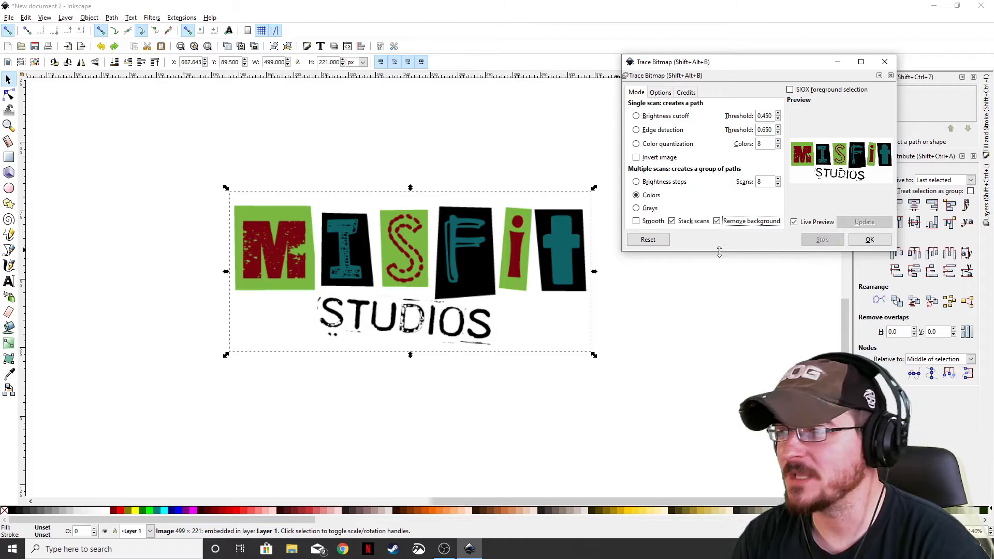
left_click(861, 244)
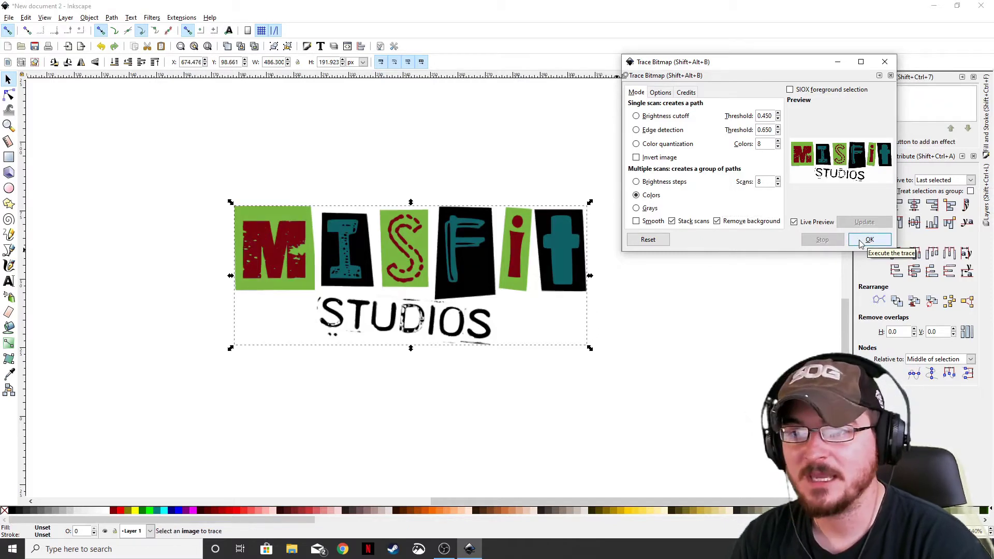
- Close Trace Bitmap and place the traced logo beside the original bitmap
left_click(885, 63)
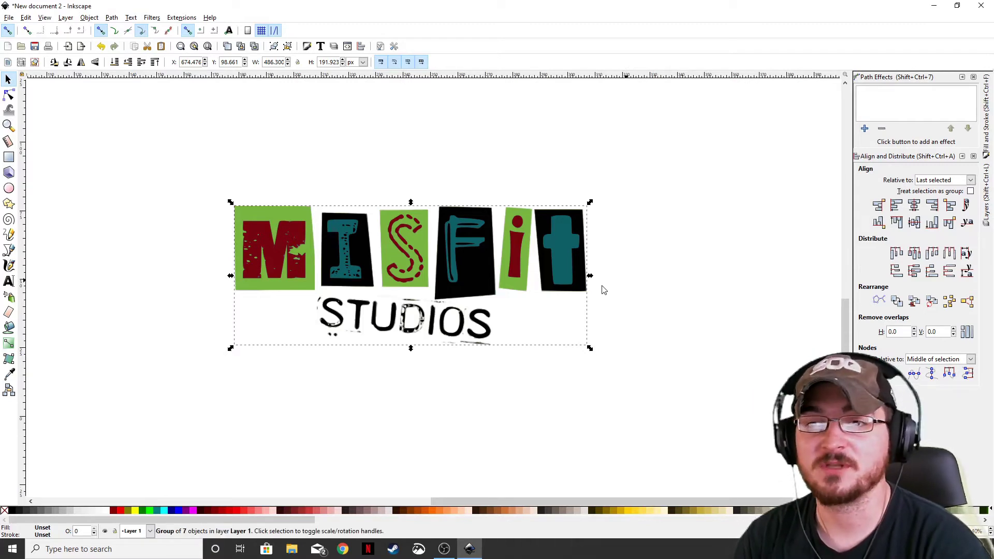
mouse_move(402, 253)
left_mouse_down()
mouse_move(571, 310)
mouse_move(648, 138)
left_mouse_up()
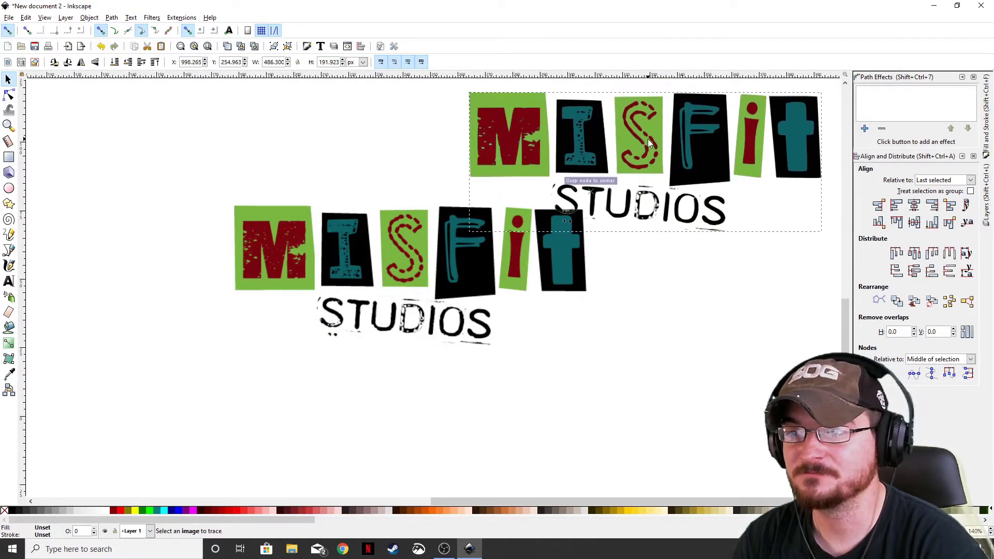
scroll(579, 313, "right", 4)
key("minus")
key("minus")
mouse_move(513, 223)
left_mouse_down()
mouse_move(580, 285)
mouse_move(604, 292)
mouse_move(591, 282)
left_mouse_up()
left_click(588, 371)
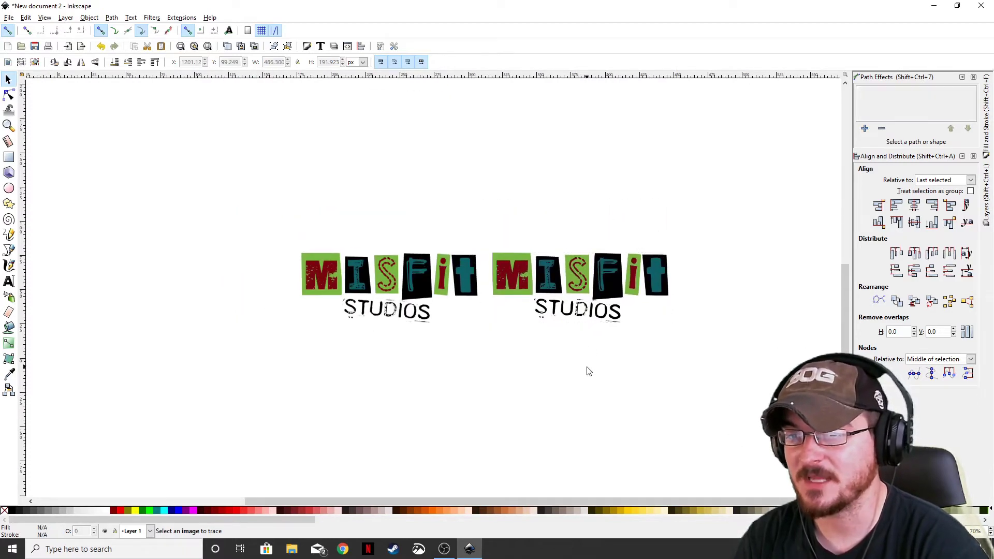
- Delete the right-hand logo copy, leaving only the original image
scroll(545, 310, "up", 1)
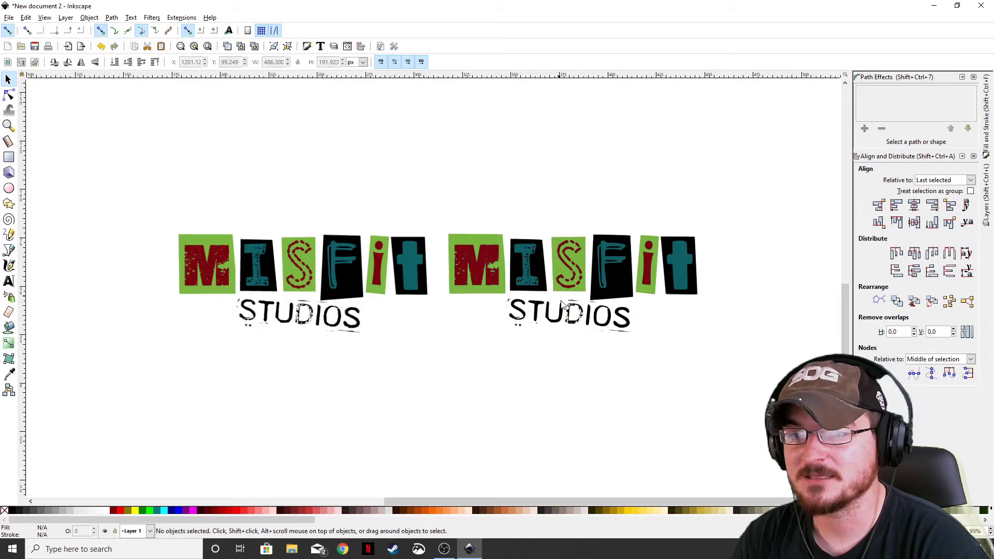
scroll(468, 289, "up", 3, "ctrl")
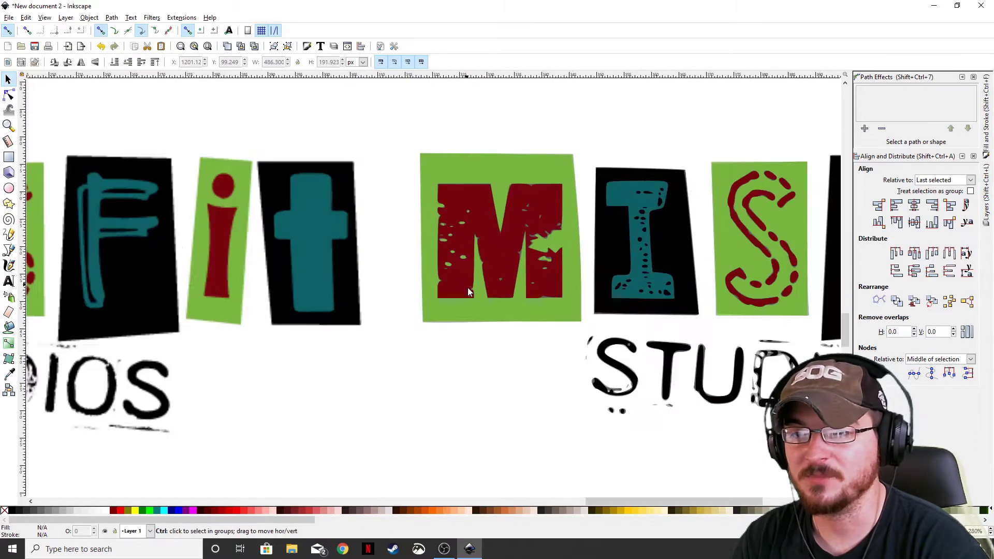
scroll(427, 334, "left", 15)
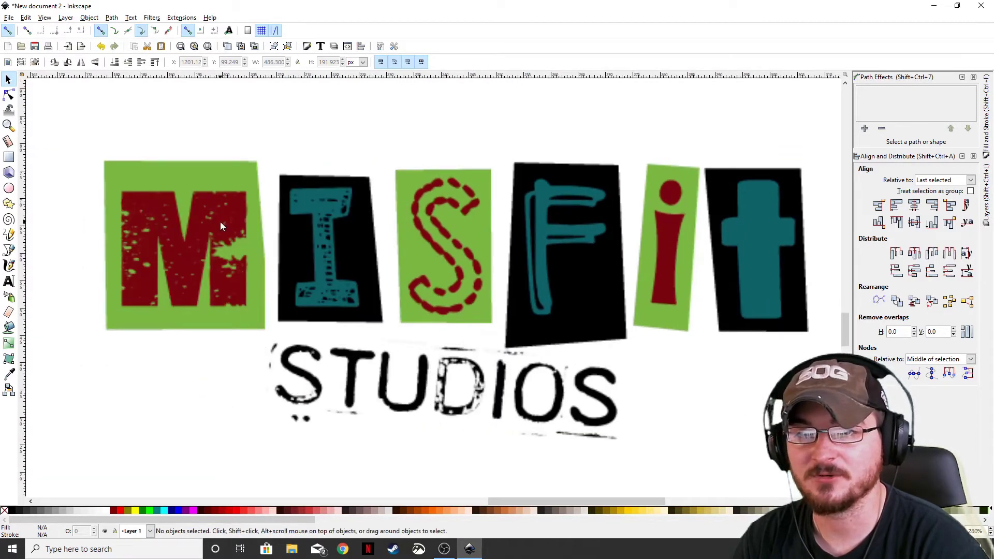
scroll(192, 258, "up", 3, "ctrl")
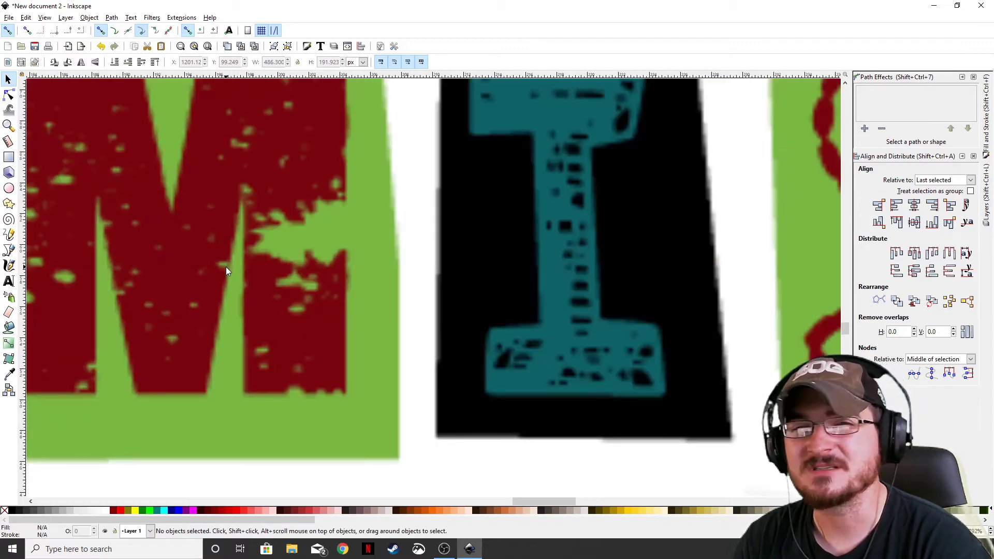
scroll(226, 266, "down", 6, "ctrl")
scroll(404, 275, "right", 2)
left_click(554, 293)
key("Delete")
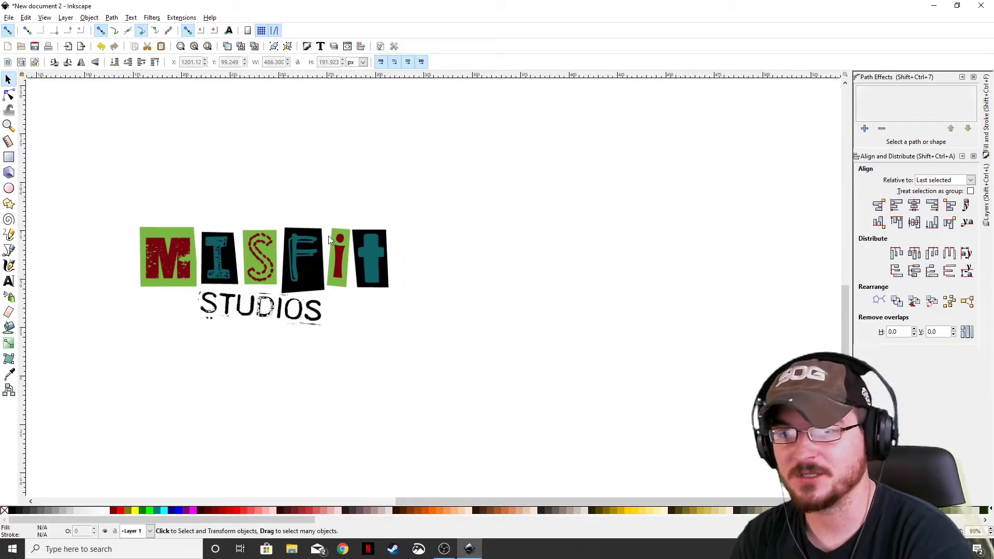
- Trace the selected logo image with Multiple scans: Colors at 10 scans
left_click(300, 252)
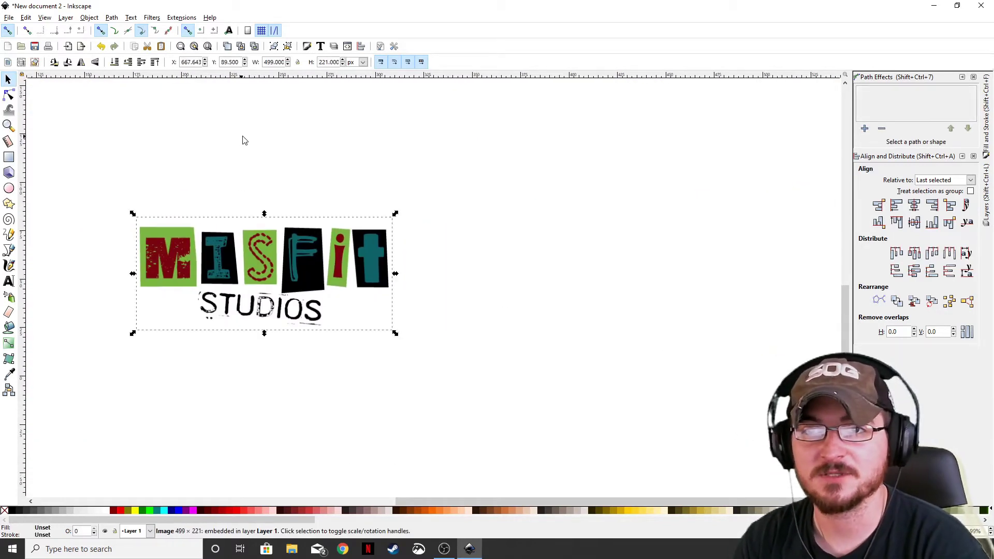
left_click(112, 18)
left_click(135, 51)
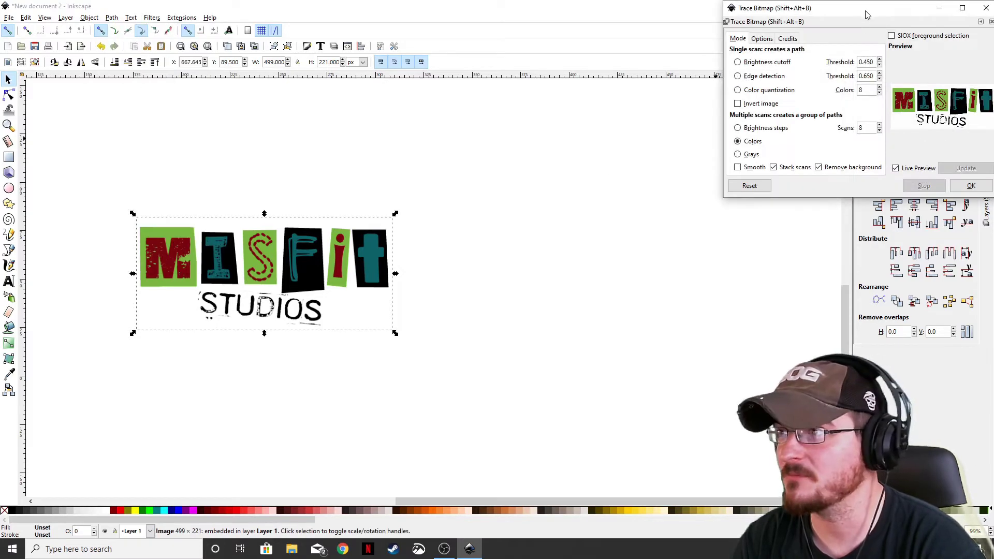
left_click_drag(865, 9, 599, 93)
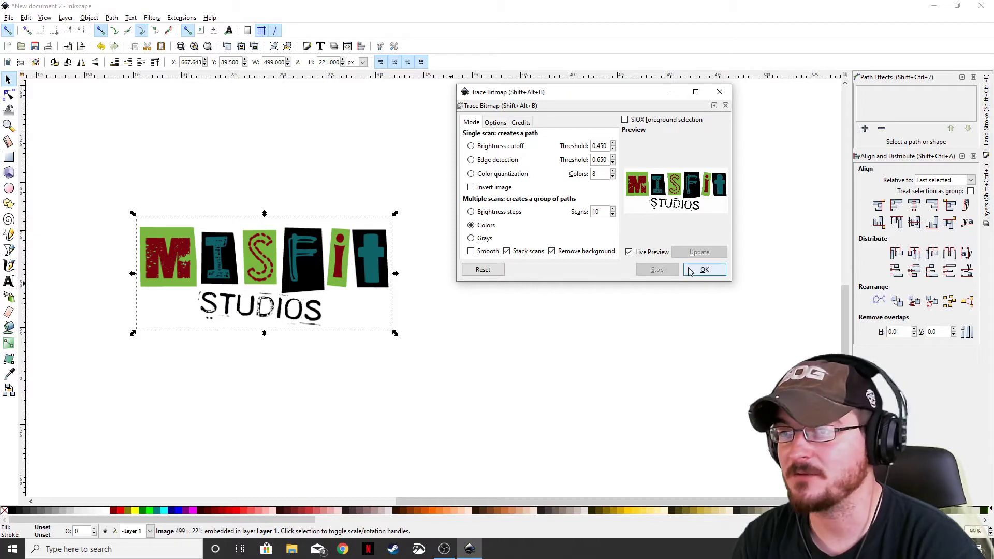
left_click(705, 269)
left_click(719, 93)
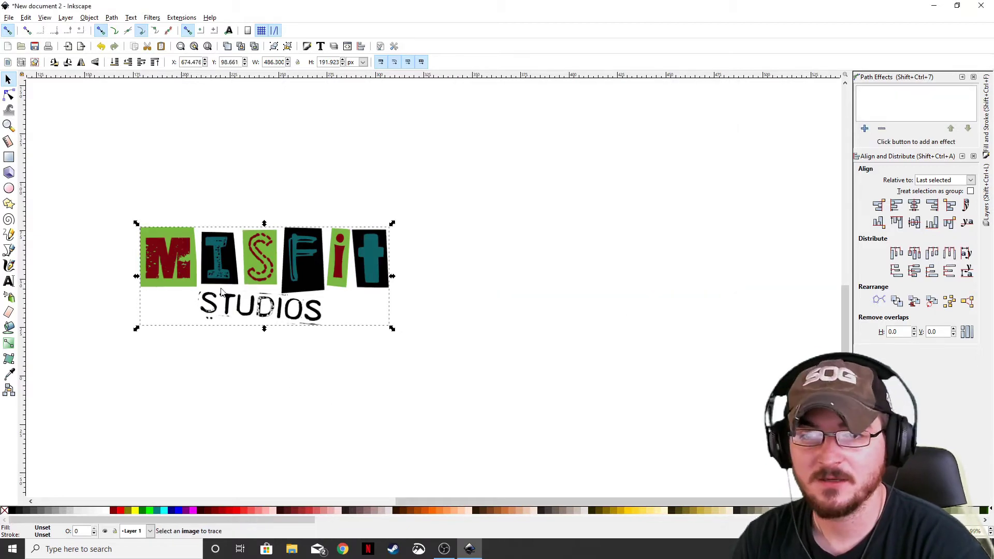
- Move the traced logo to the right of the original bitmap
mouse_move(224, 276)
left_mouse_down()
mouse_move(361, 358)
mouse_move(221, 387)
left_mouse_up()
left_click(480, 344)
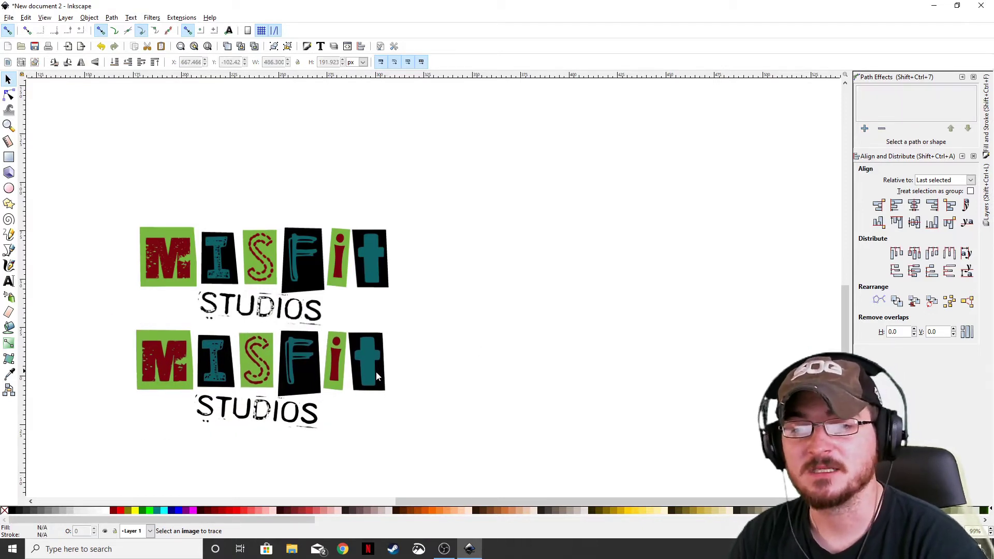
mouse_move(263, 358)
left_mouse_down()
mouse_move(578, 236)
mouse_move(570, 262)
left_mouse_up()
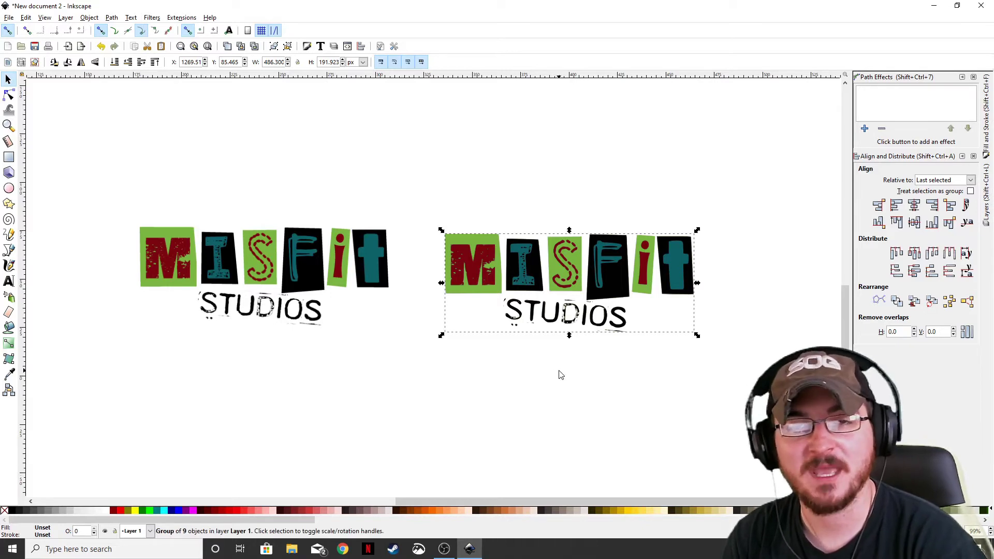
- Delete the original bitmap logo, keeping only the traced vector group
scroll(477, 357, "left", 3)
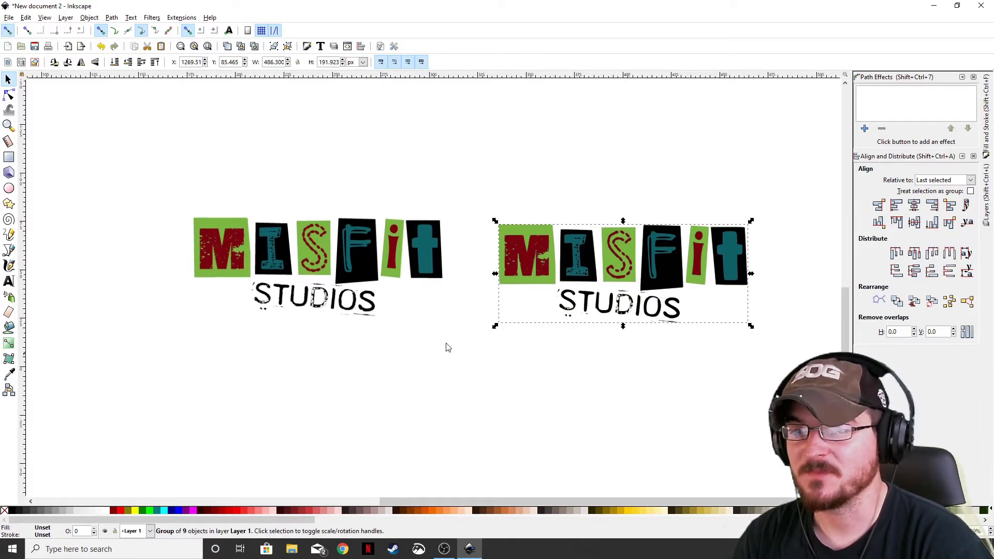
left_click(377, 269)
key("Delete")
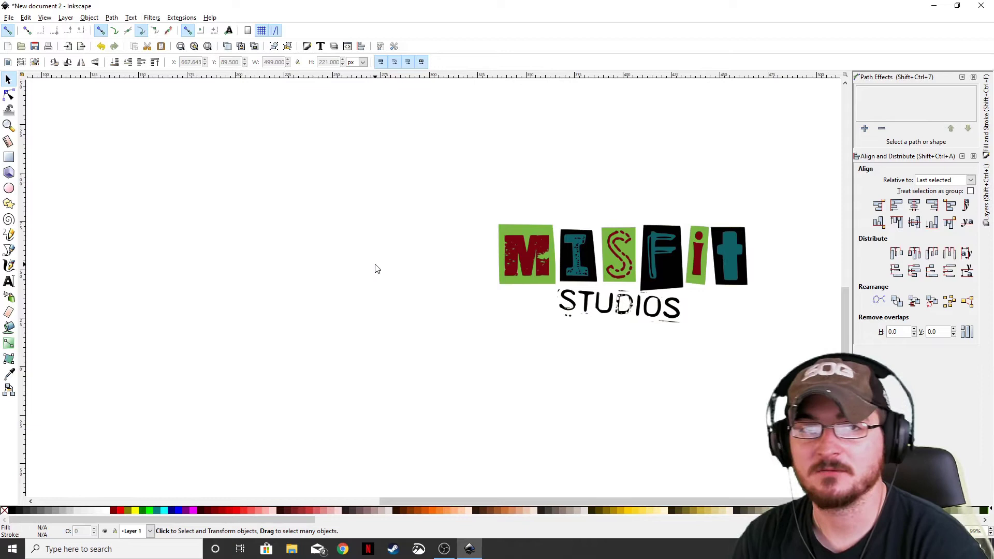
- Centre the 486.3 × 191.9 px traced logo group and zoom in on its letter edges
left_click_drag(621, 263, 440, 256)
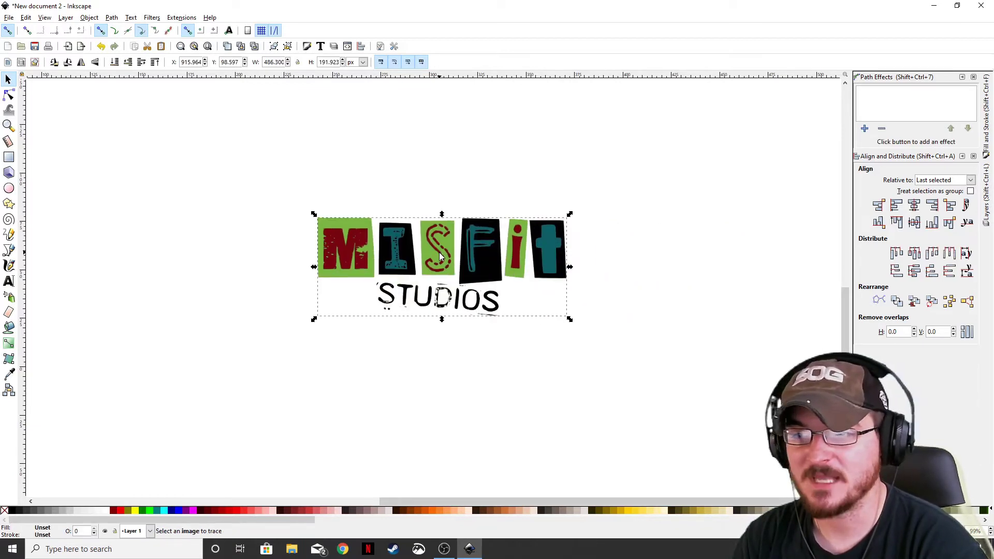
scroll(413, 249, "up", 8)
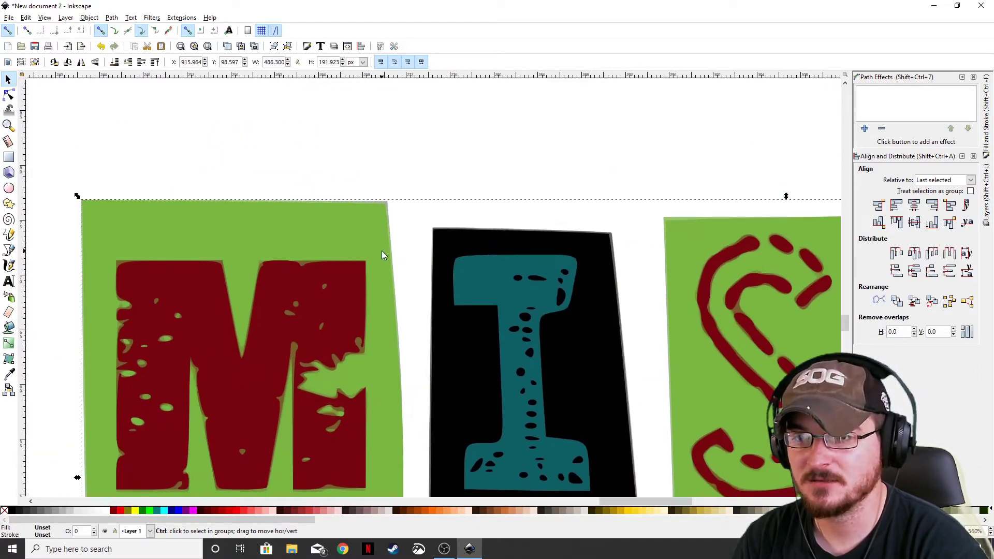
scroll(385, 250, "up", 2)
scroll(466, 244, "right", 3)
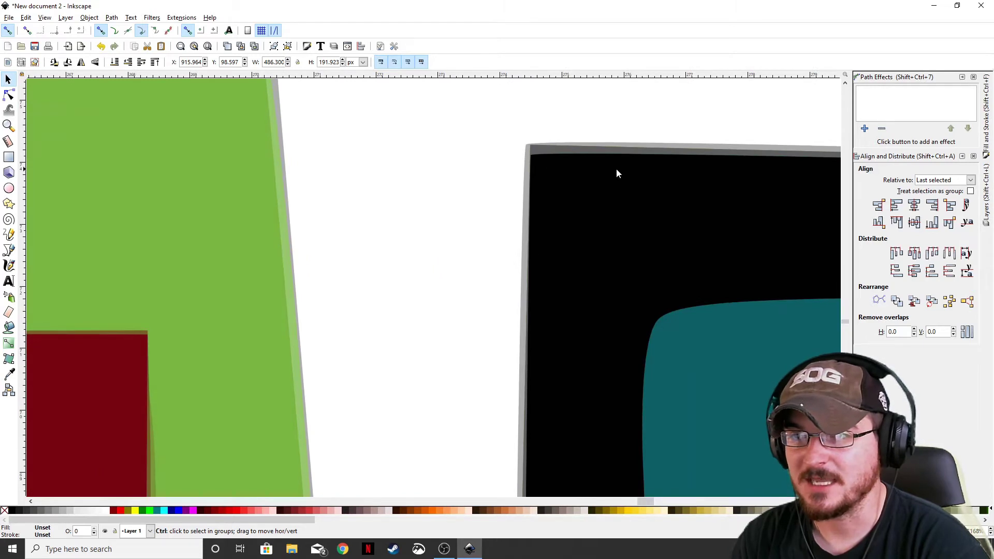
scroll(522, 303, "up", 4)
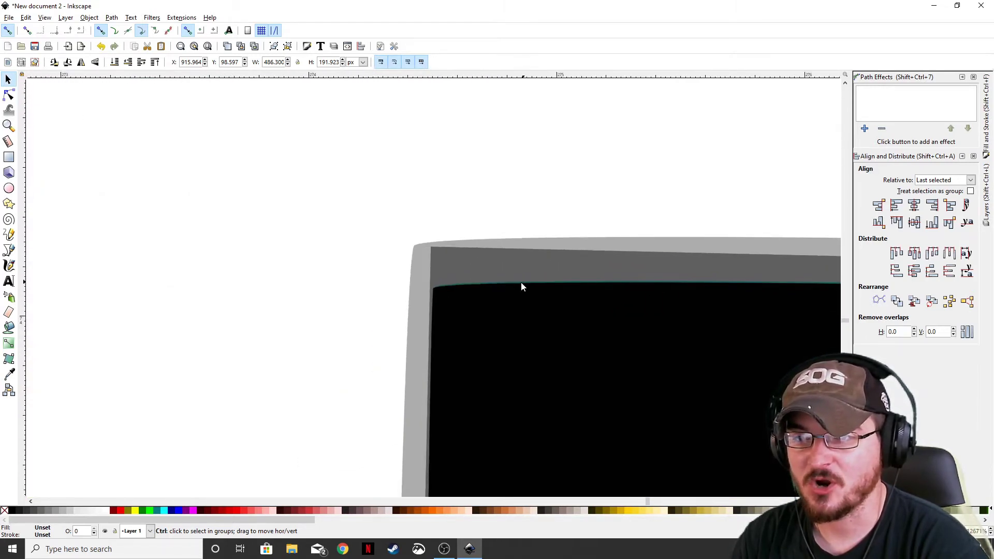
scroll(521, 283, "down", 2)
scroll(384, 323, "down", 4)
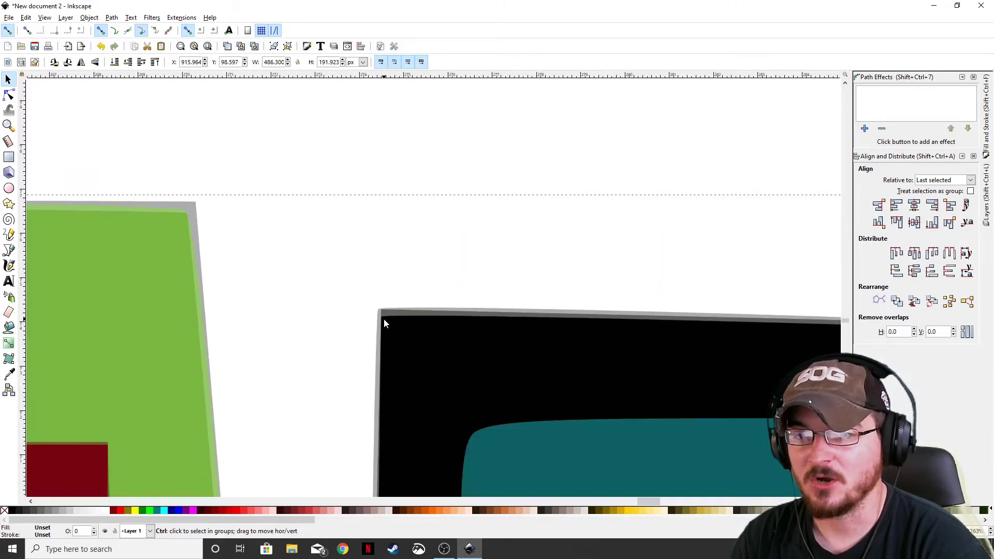
scroll(383, 323, "down", 6)
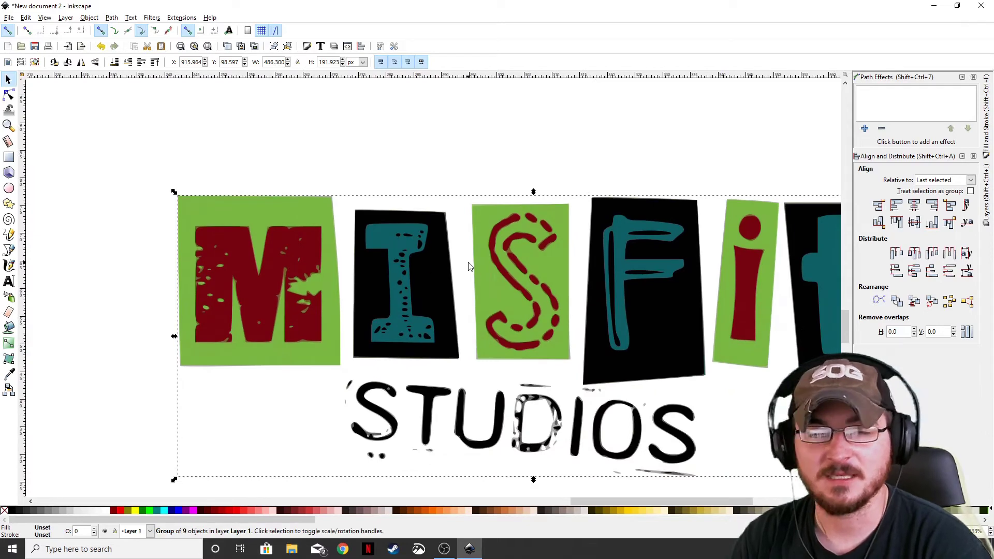
scroll(504, 271, "down", 2)
scroll(490, 264, "right", 2)
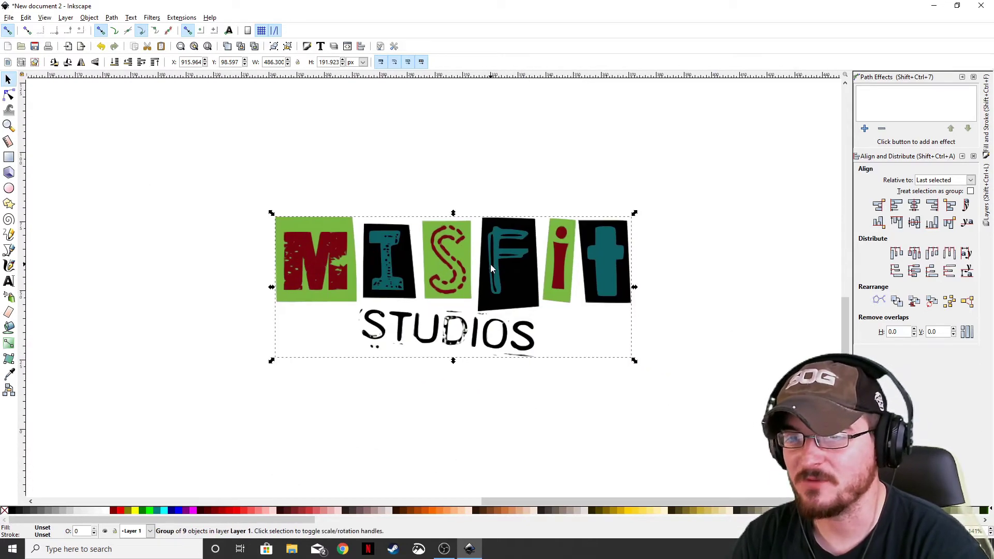
left_click(515, 273)
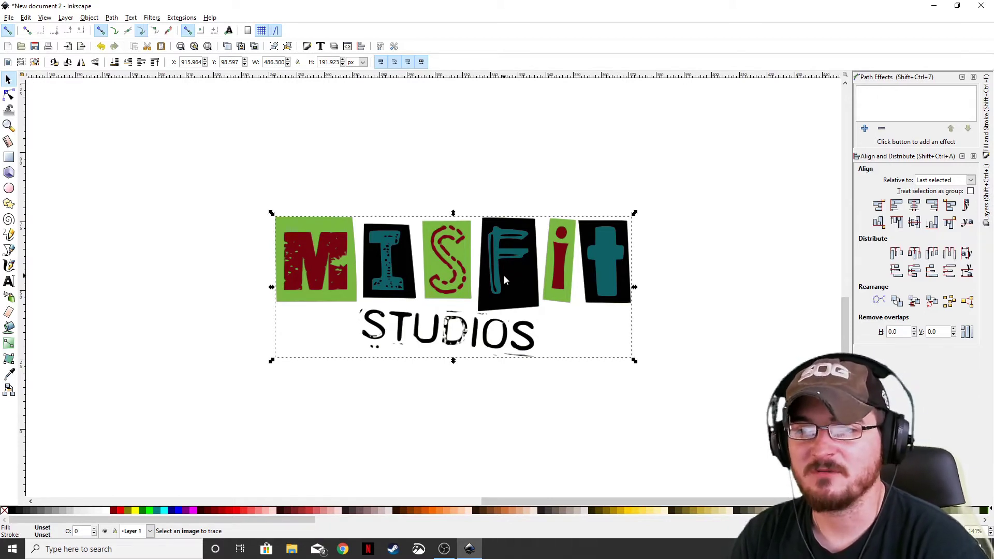
scroll(504, 275, "up", 3)
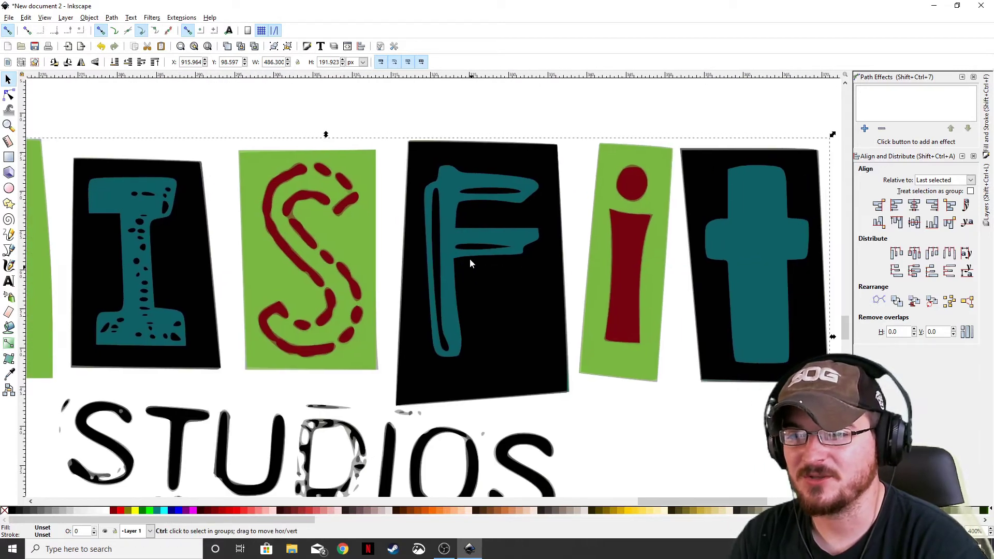
- Inspect the logo path nodes, including the M and the top of the I
left_click(10, 96)
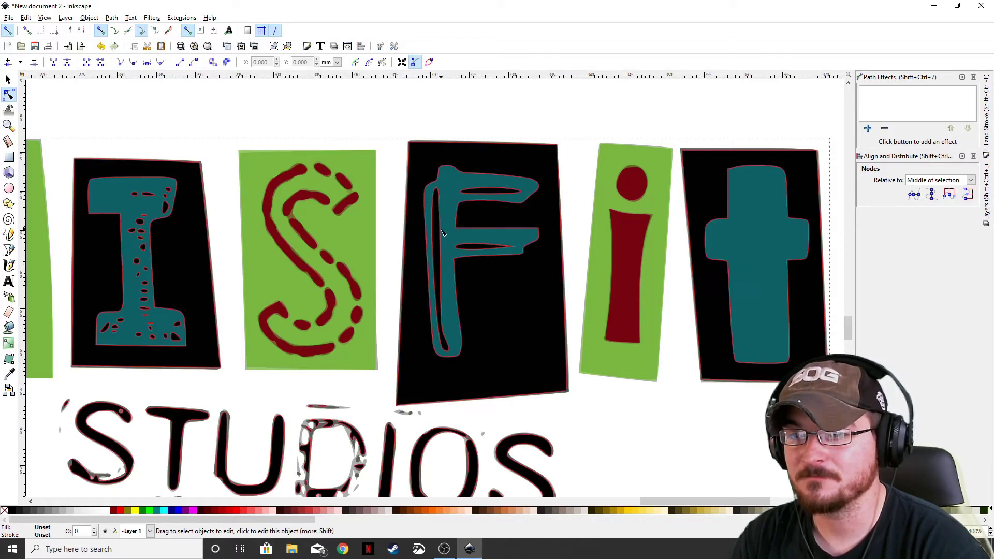
key("ctrl+a")
scroll(404, 303, "down", 2, "ctrl")
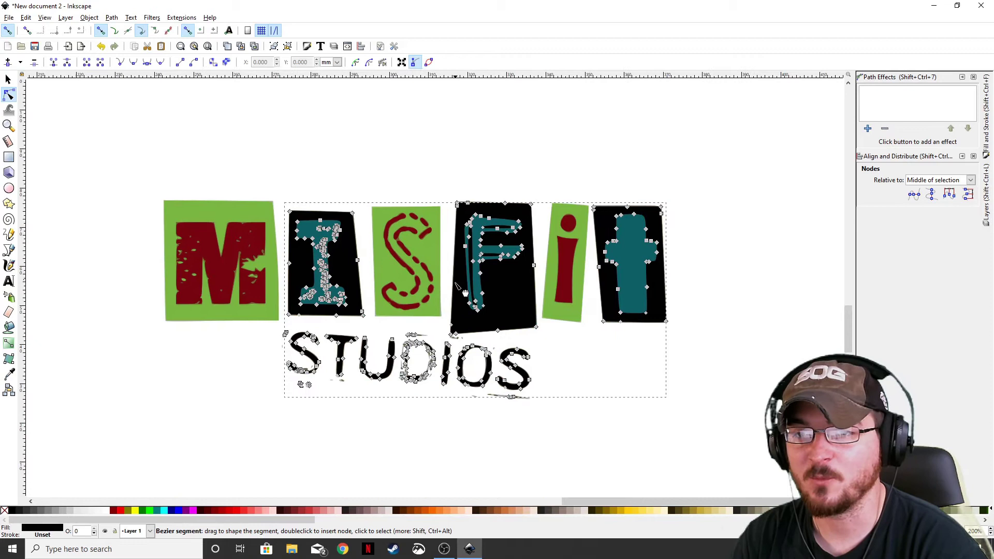
left_click(256, 256, "shift")
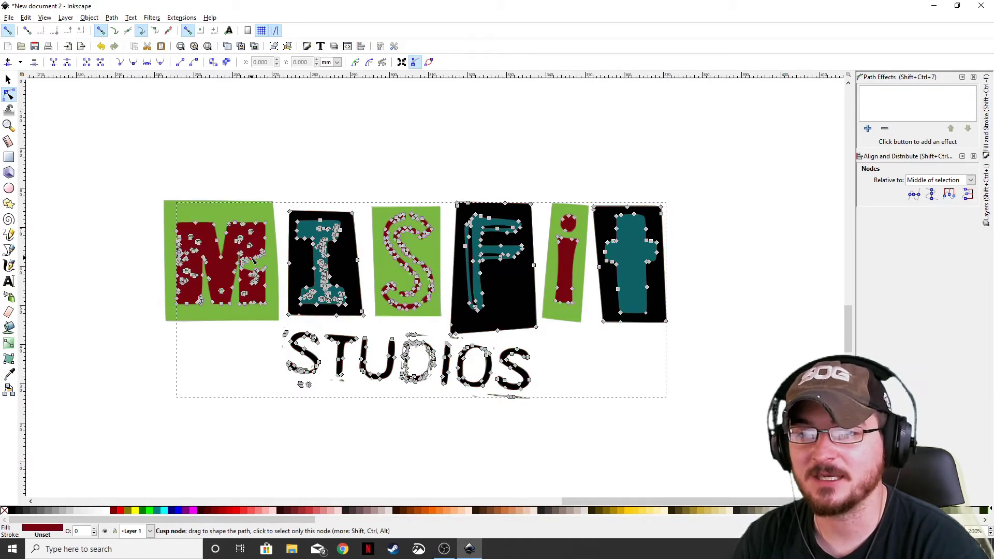
left_click(341, 223)
key("s")
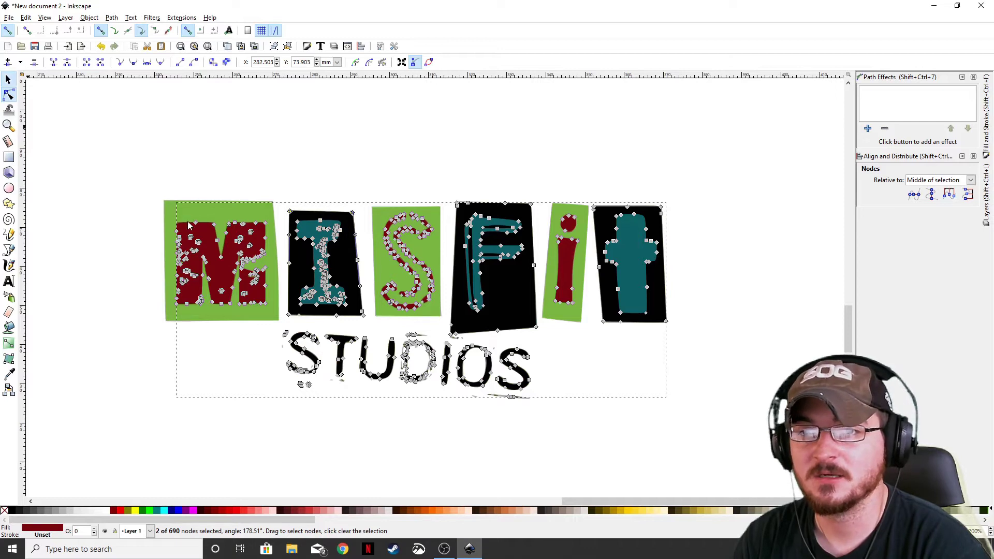
key("Escape")
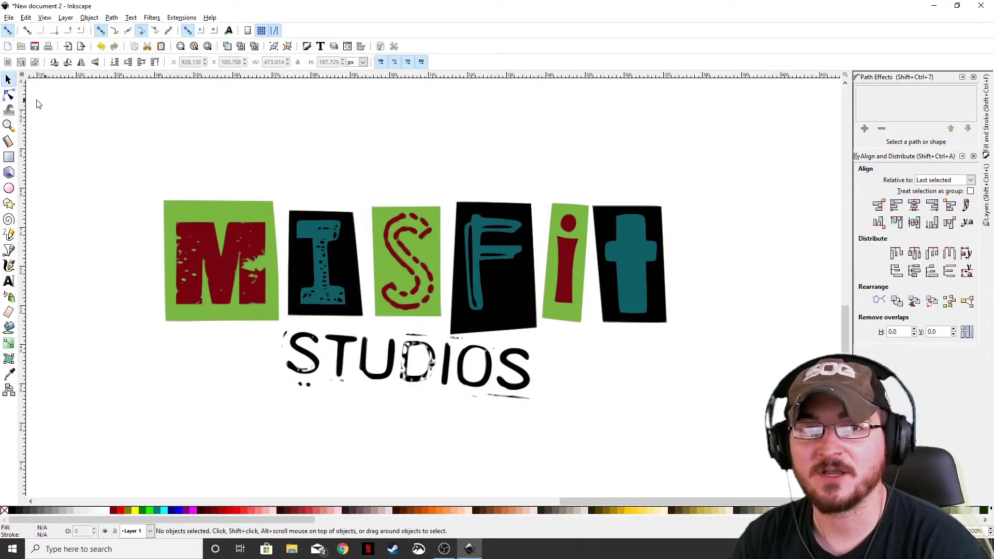
- Adjust node selections on the S and teal shape, then zoom out to the logo
left_click(9, 97)
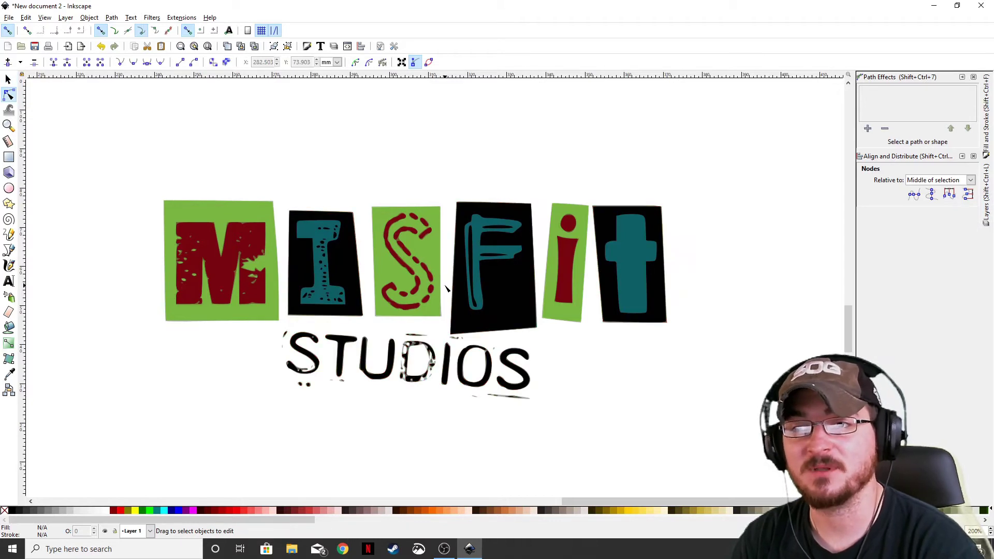
key("ctrl+a")
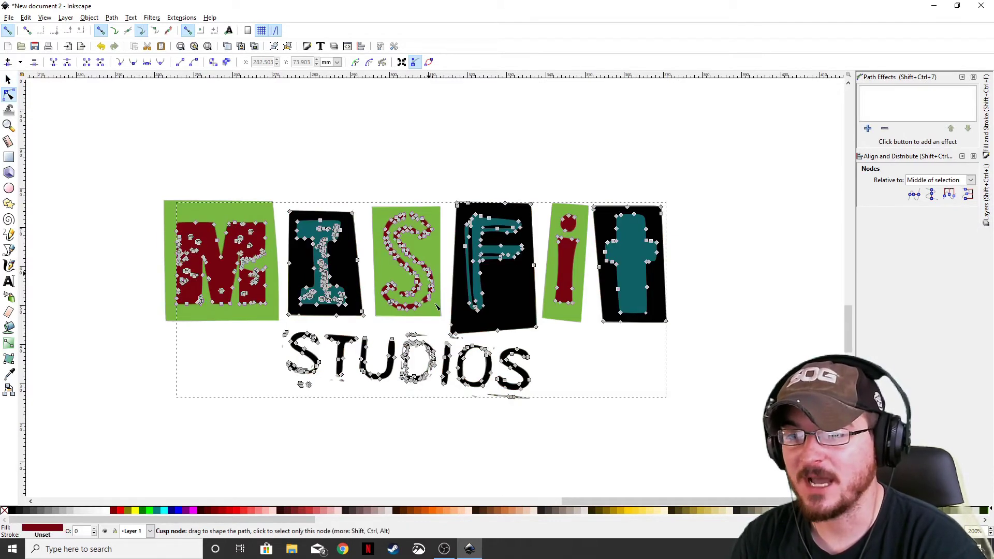
left_click(411, 280)
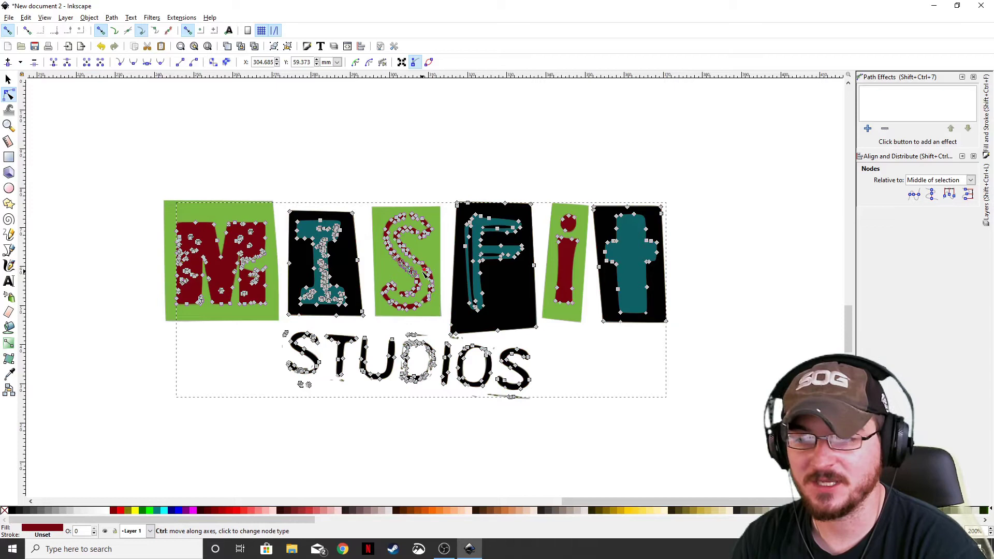
left_click(435, 313)
scroll(408, 177, "up", 4)
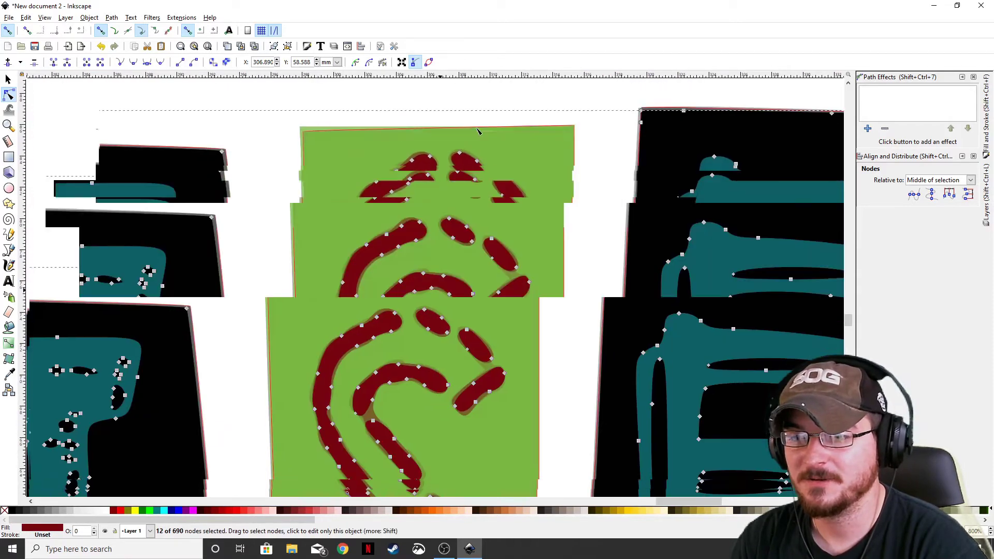
left_click(473, 224)
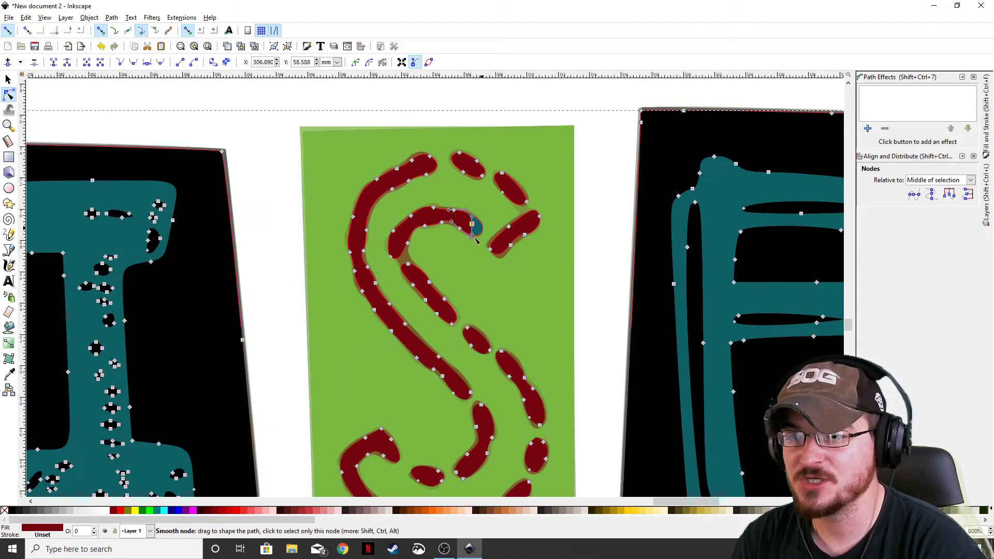
left_click(460, 222)
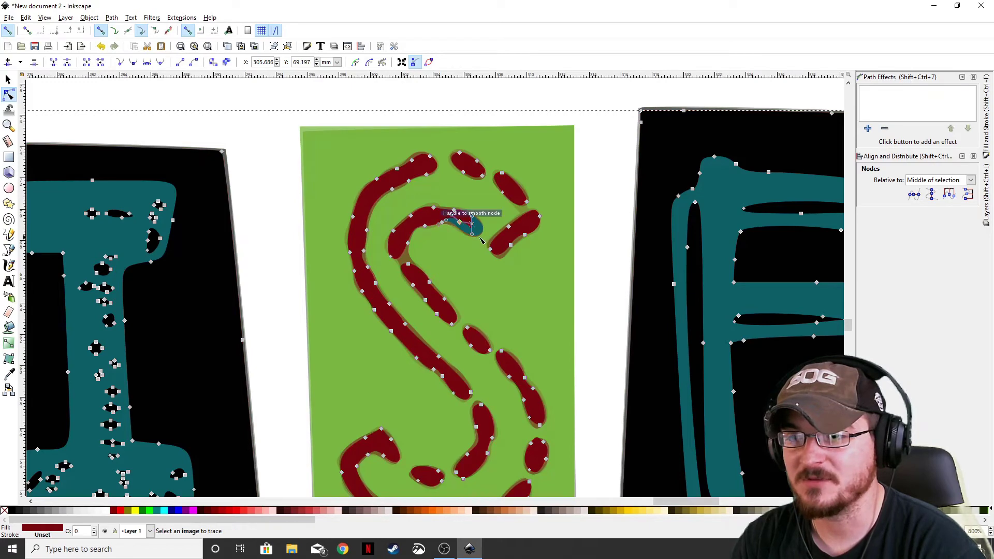
scroll(481, 238, "up", 3)
scroll(481, 238, "up", 5)
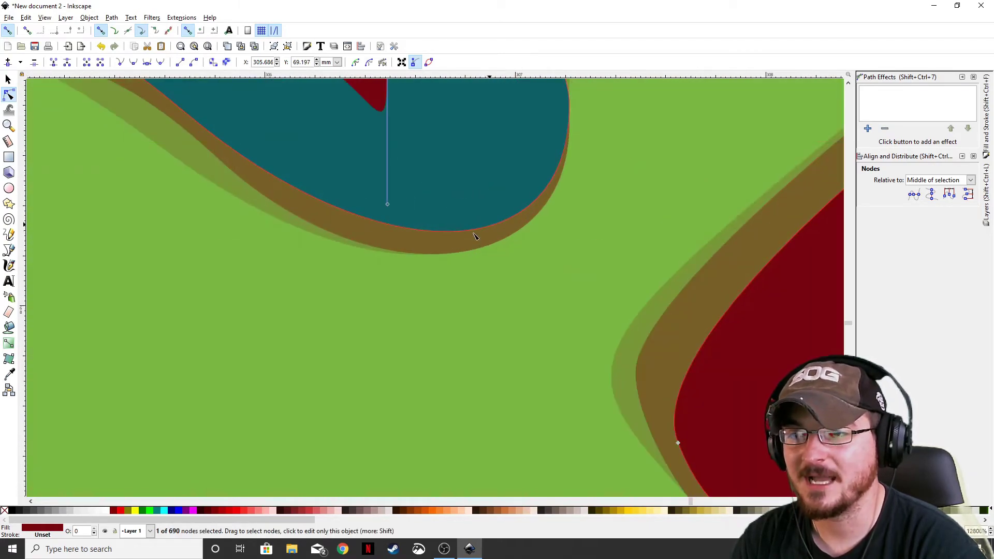
scroll(475, 236, "down", 4)
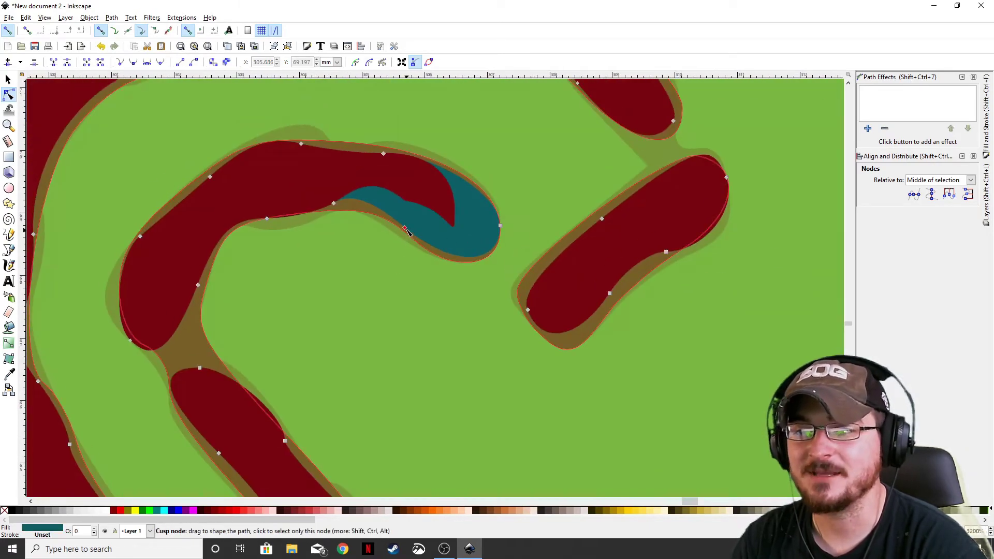
left_click(408, 231)
scroll(455, 247, "down", 5)
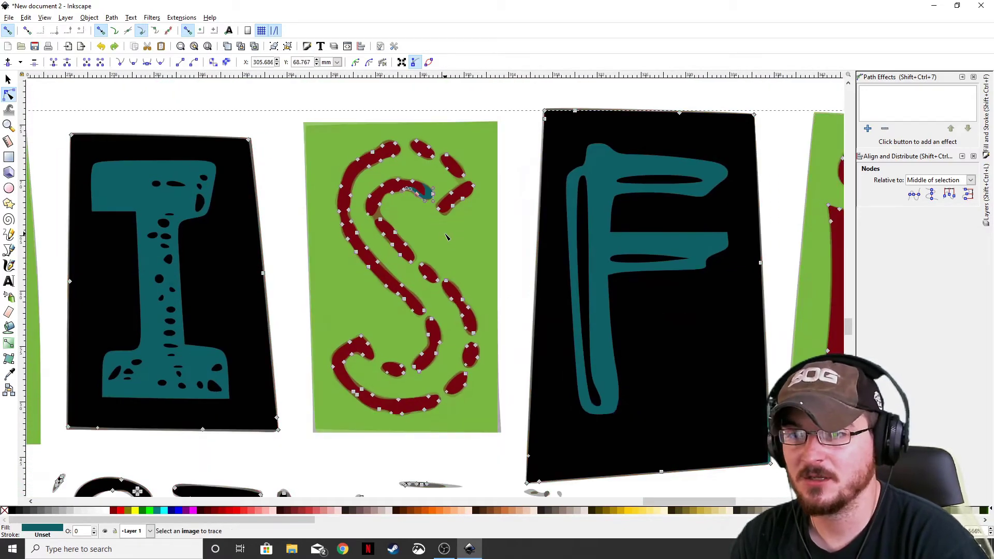
scroll(523, 250, "down", 5)
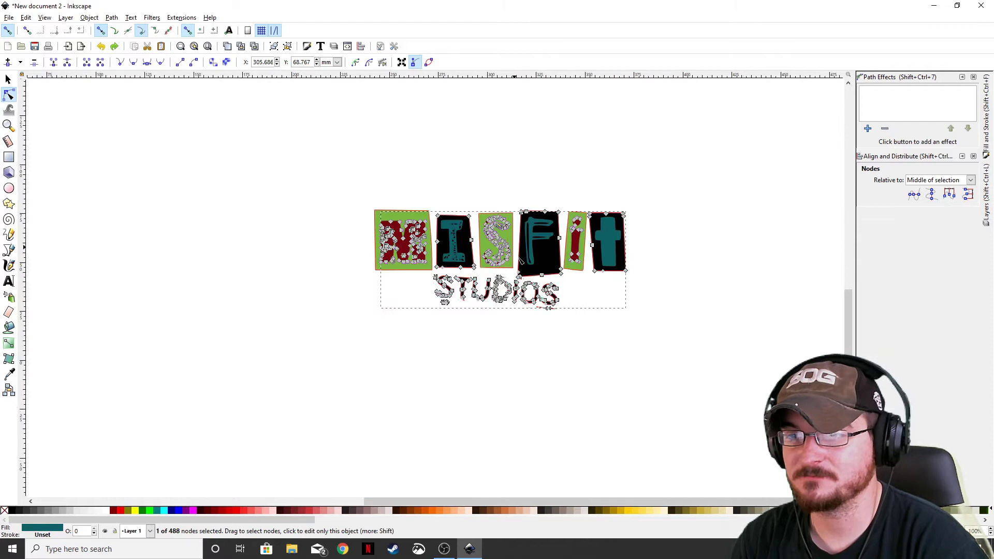
scroll(349, 289, "right", 3)
- Paste the 499 × 221 logo bitmap below the original, then zoom into the FiT letters
key("s")
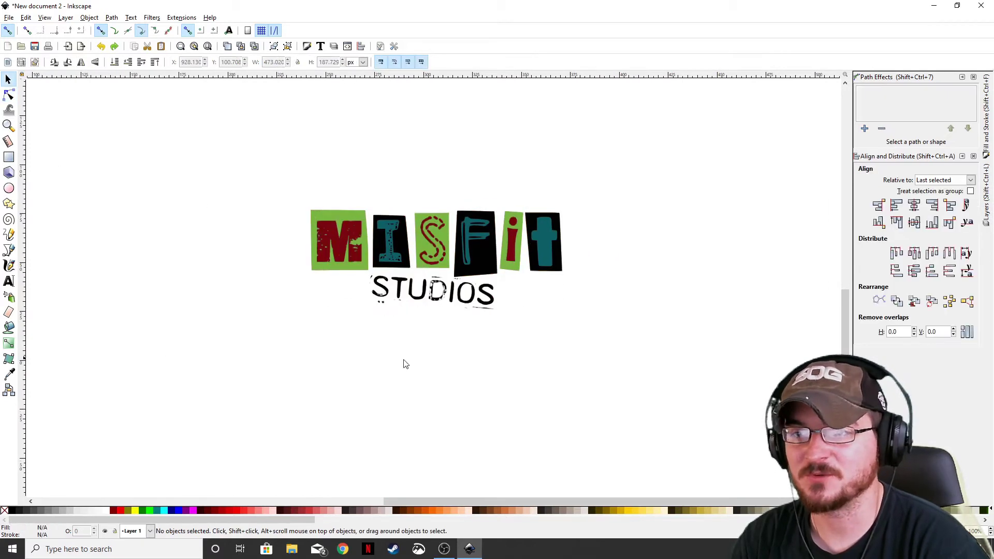
left_click(402, 362)
scroll(450, 279, "up", 2)
scroll(464, 275, "down", 1)
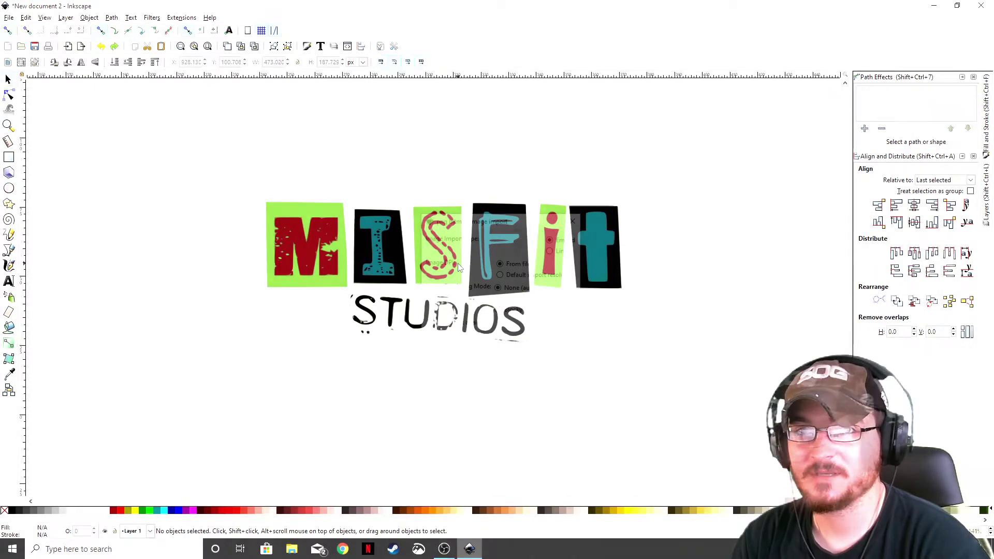
right_click(457, 263)
left_click(563, 343)
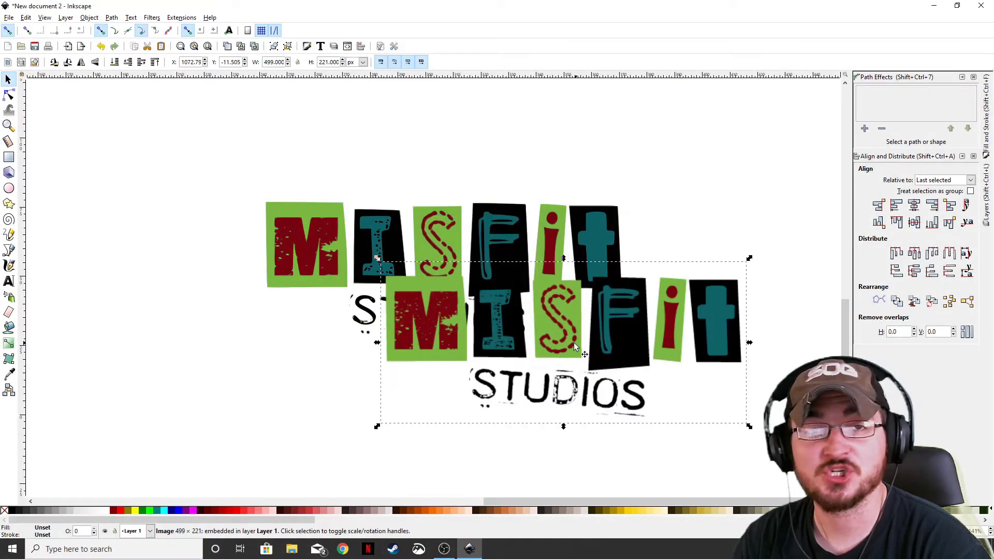
left_click_drag(574, 346, 456, 293)
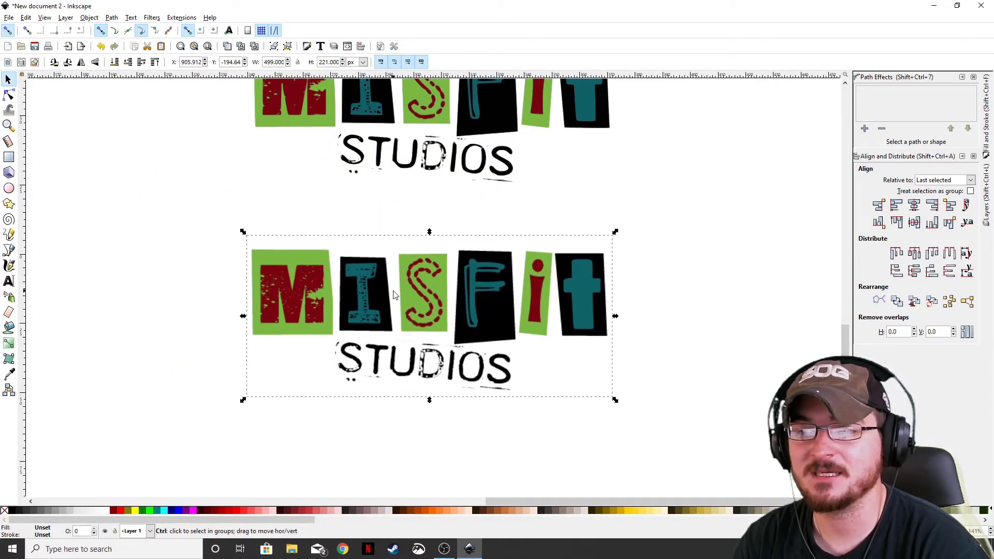
scroll(421, 296, "down", 1)
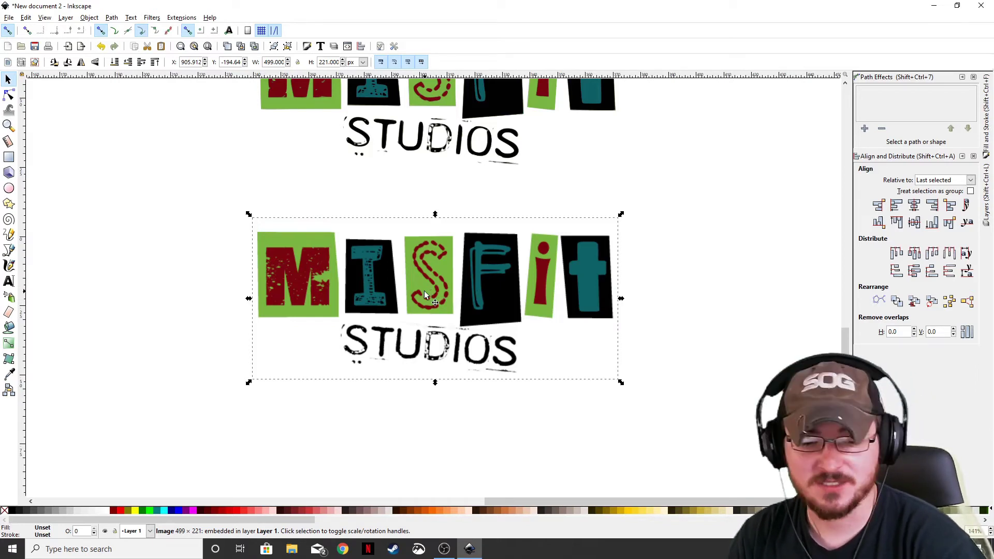
scroll(463, 298, "right", 2)
scroll(448, 282, "up", 1)
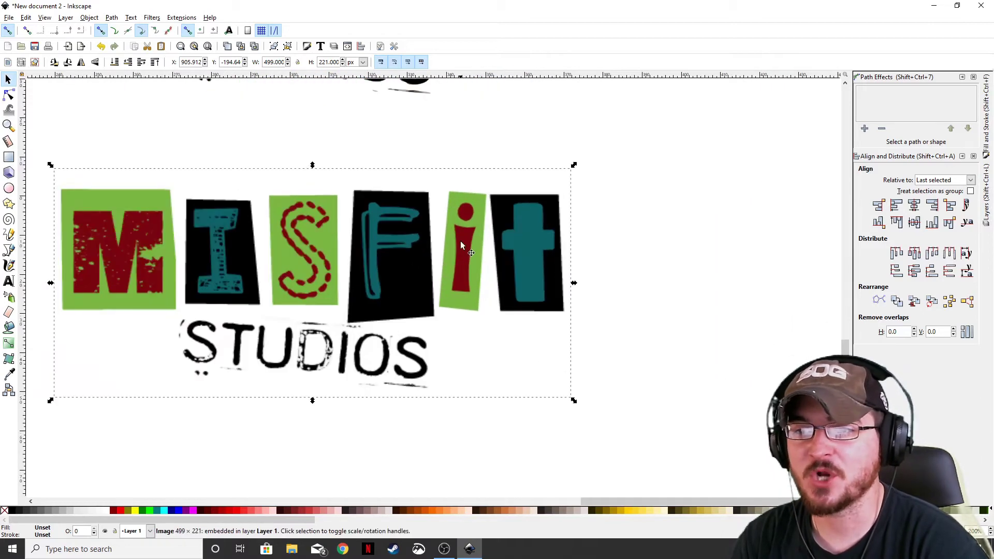
scroll(466, 259, "up", 2)
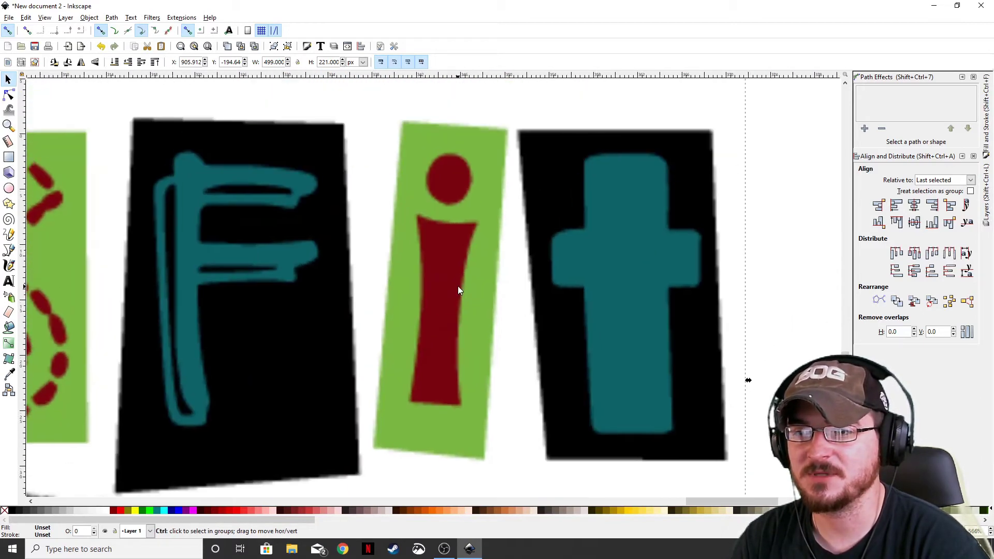
scroll(459, 281, "up", 1)
- Trace a closed four-cornered path over the i tile, filled lime green with no stroke
key("ctrl+shift+f")
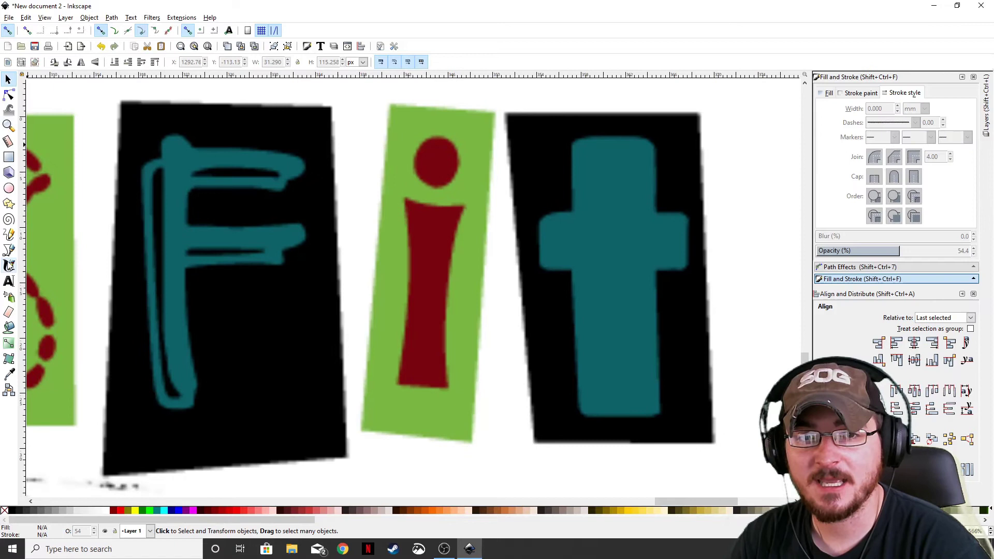
left_click(9, 250)
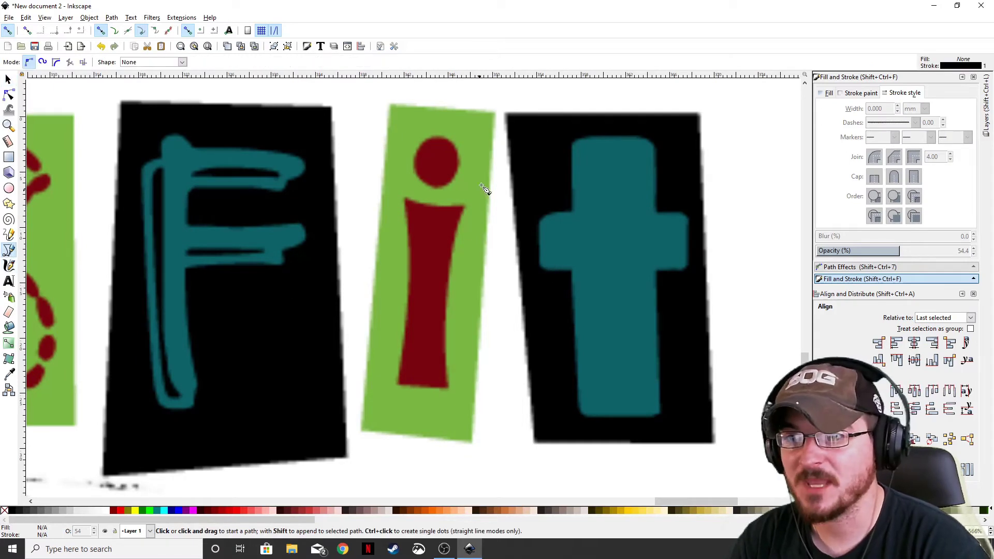
left_click(495, 112)
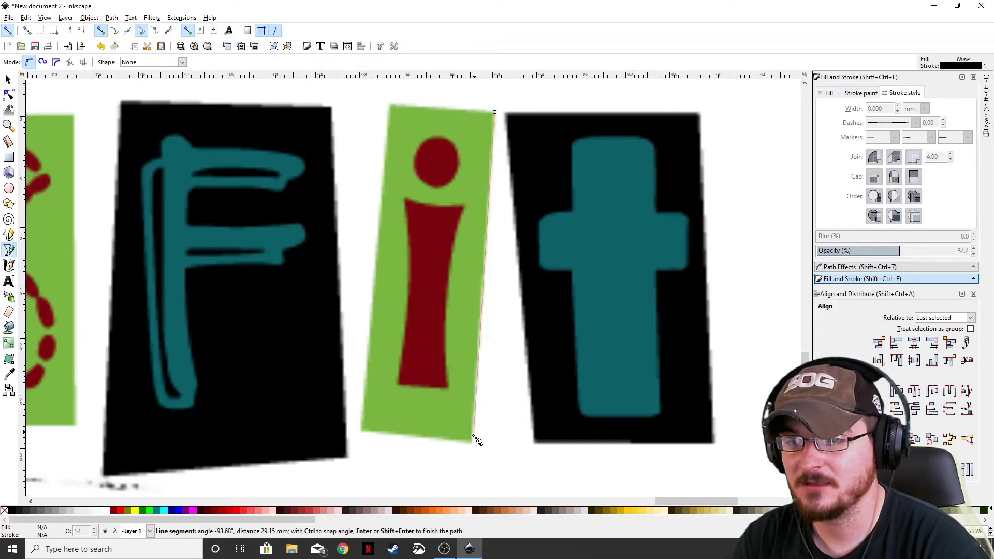
left_click(473, 443)
left_click(361, 430)
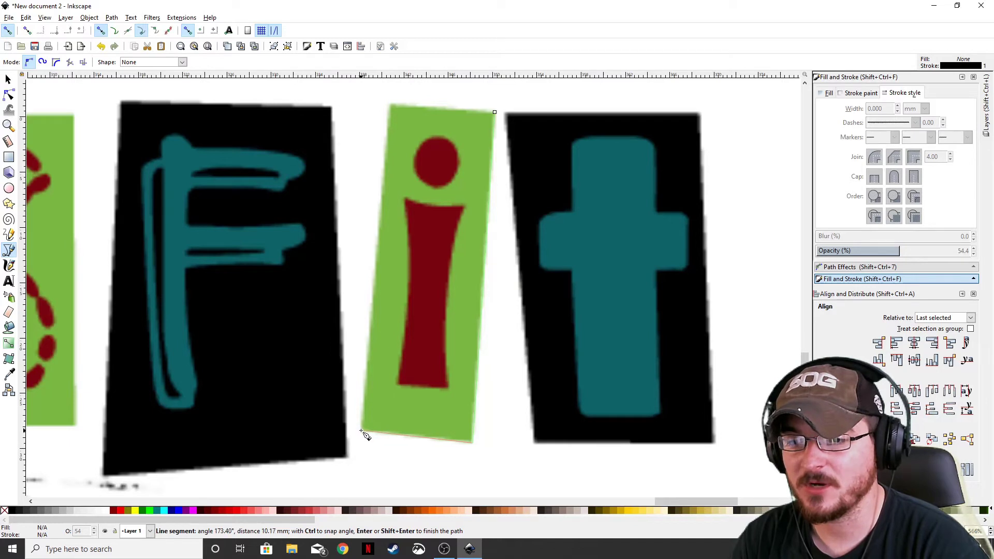
left_click(390, 105)
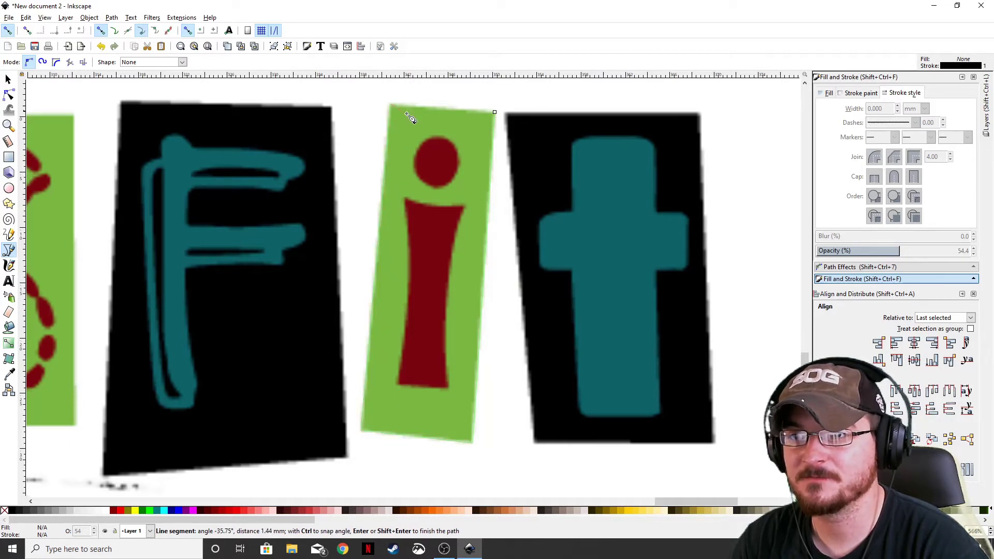
left_click(495, 112)
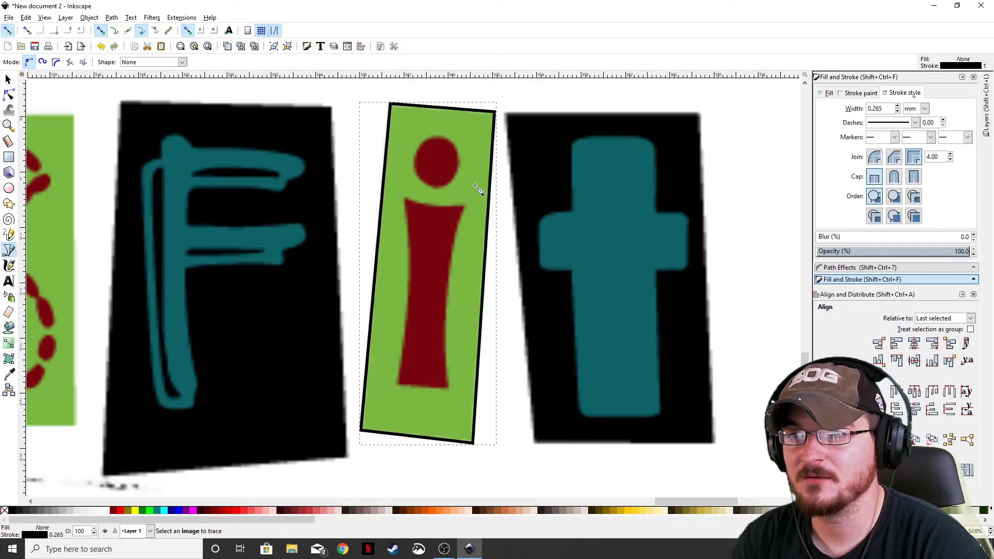
left_click(148, 510)
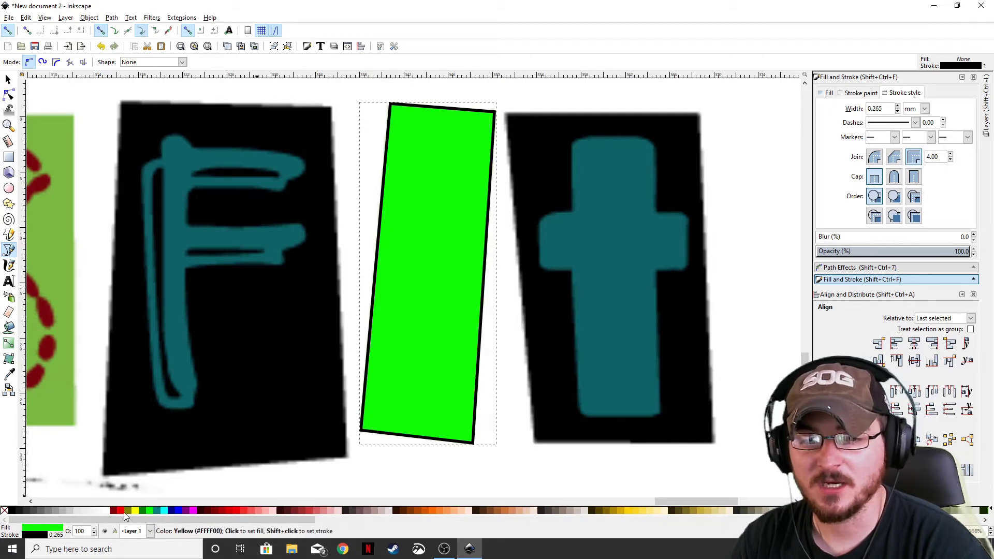
left_click(4, 510, "shift")
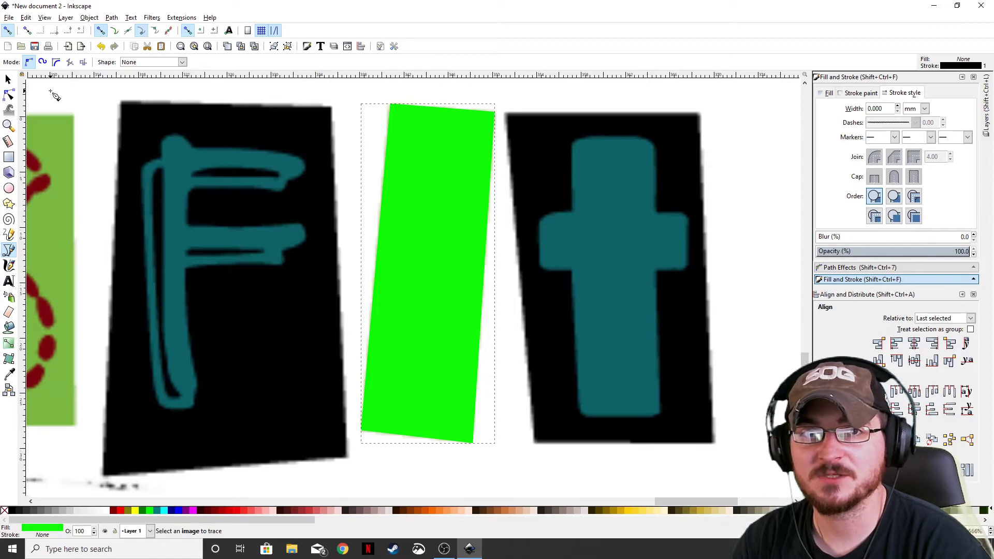
- Lower the green tile's opacity to 52 and trace the i's stem as a closed path
left_click(8, 79)
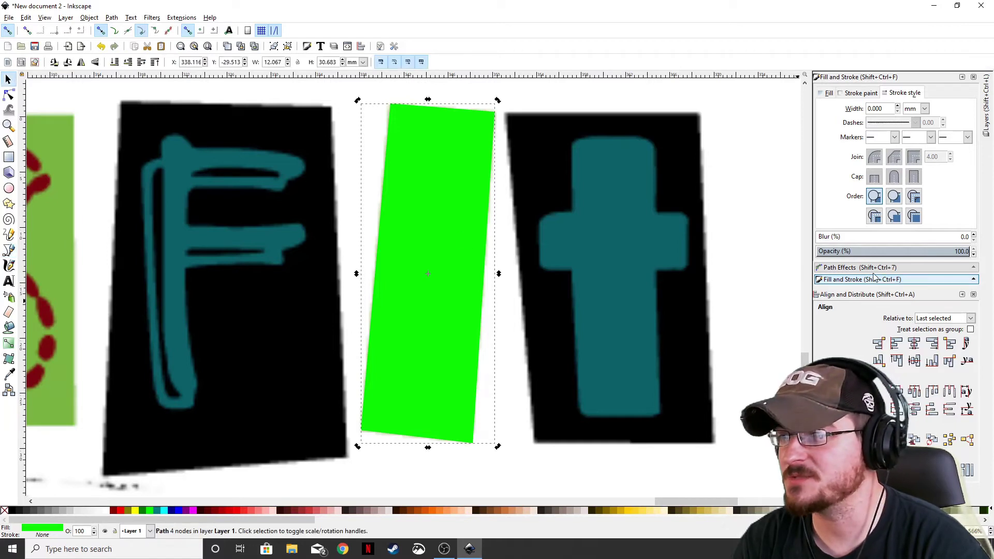
left_click(899, 251)
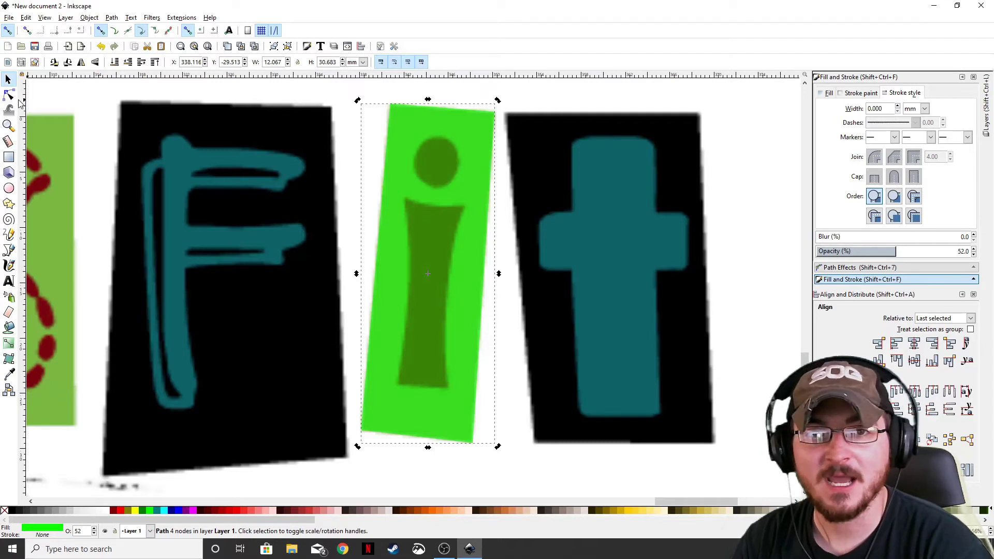
left_click(9, 250)
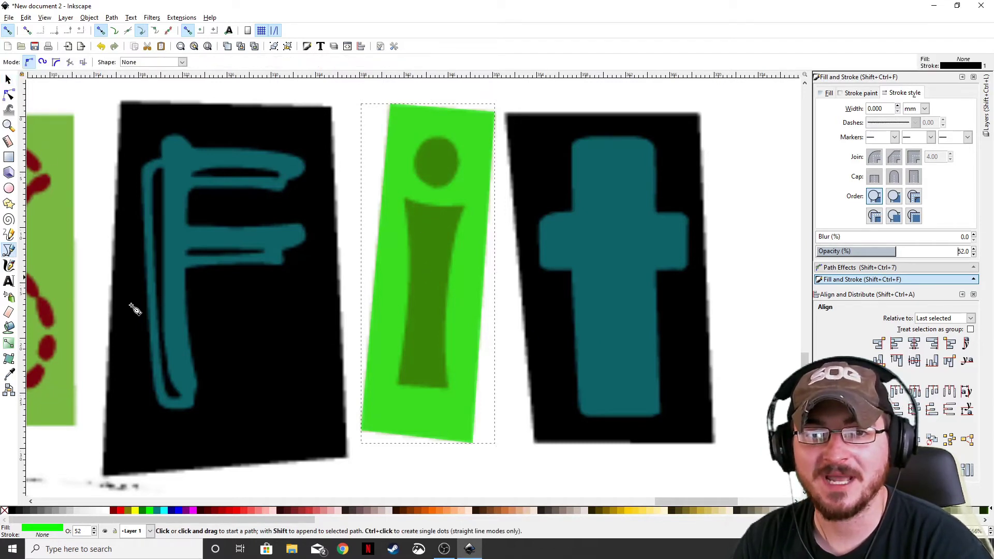
left_click(406, 198)
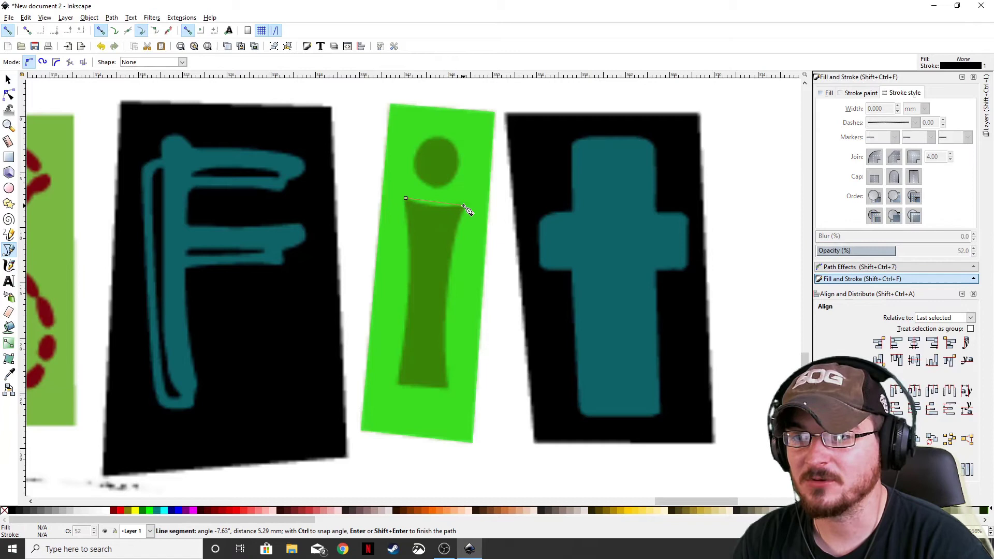
left_click_drag(464, 207, 468, 208)
key("Return")
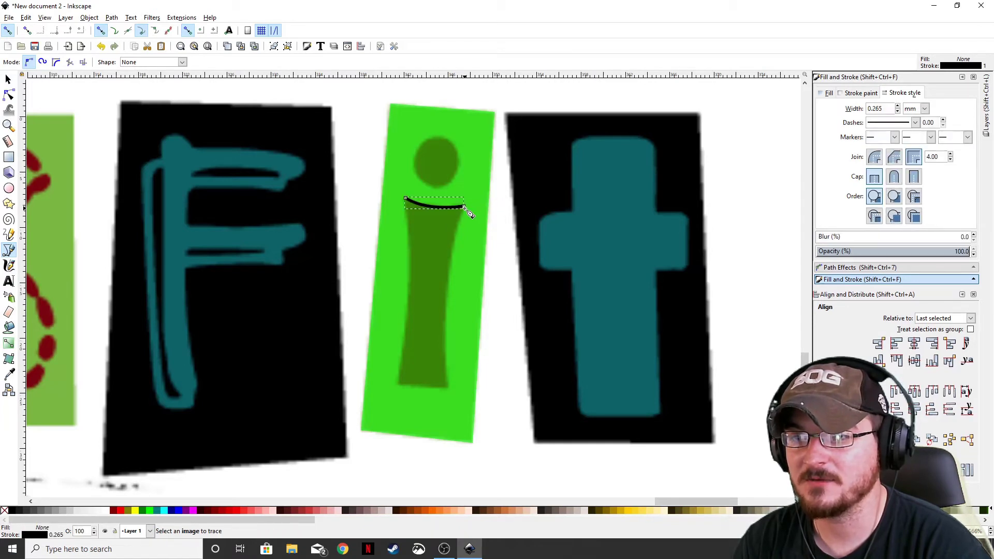
left_click(464, 207)
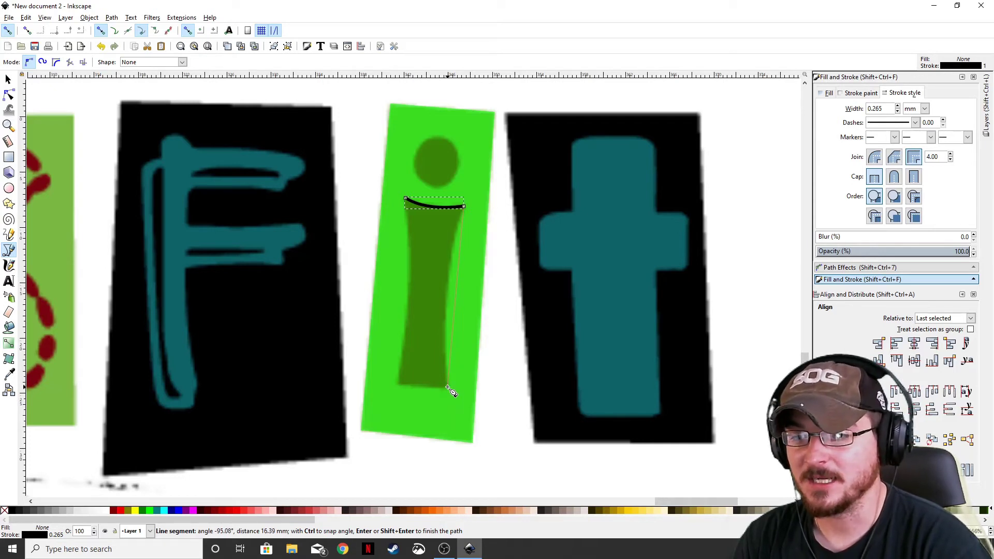
left_click_drag(448, 387, 464, 477)
left_click(398, 384)
left_click(405, 198)
- Trace the i's round dot as a curved black-outlined path
left_click(439, 137)
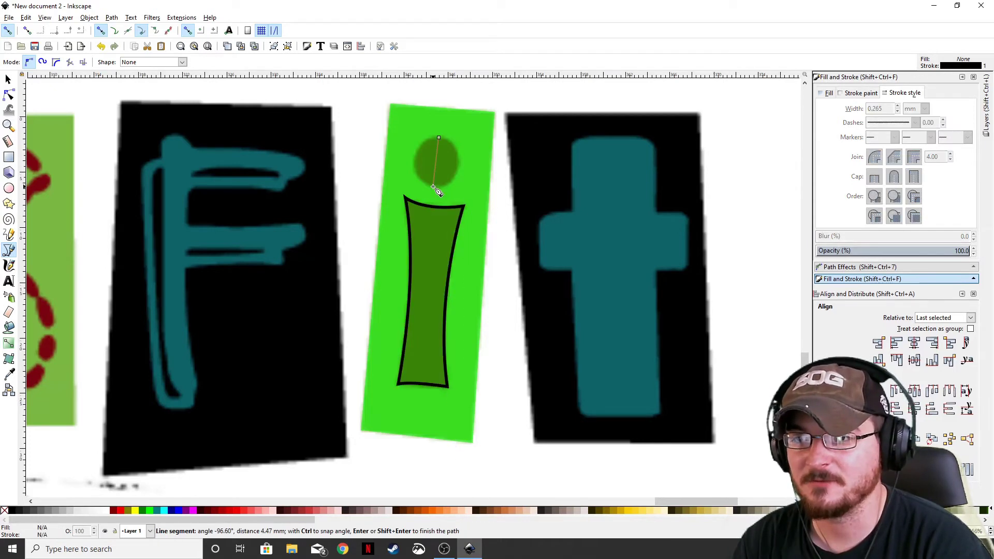
left_click_drag(434, 188, 475, 214)
left_click(434, 184)
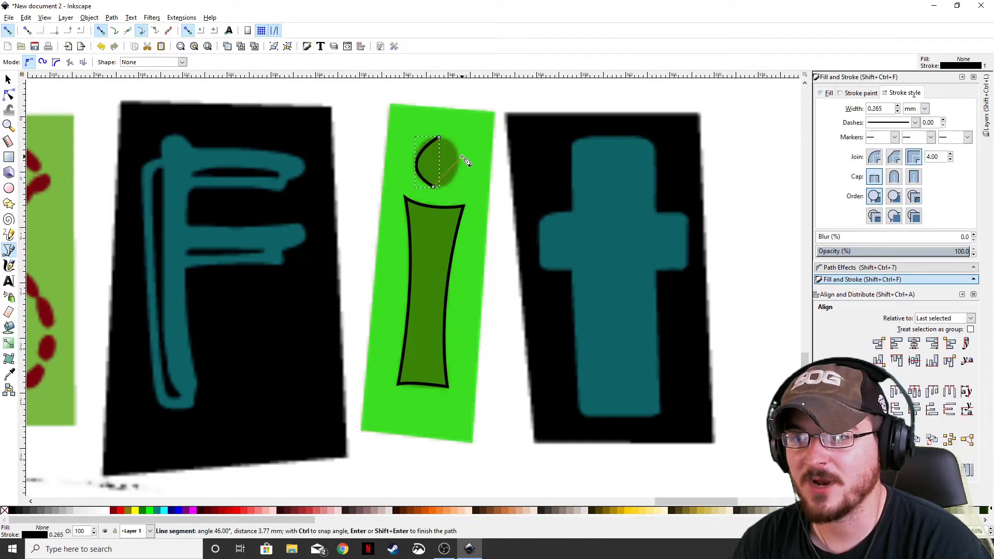
mouse_move(462, 158)
left_mouse_down()
mouse_move(464, 133)
mouse_move(417, 136)
left_mouse_up()
key("Return")
right_click(418, 133)
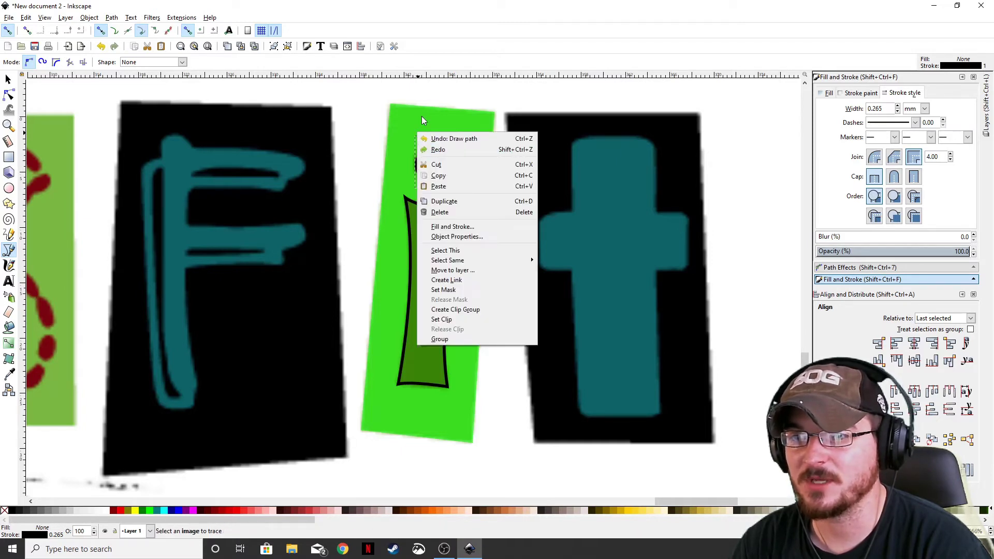
key("Escape")
- Drag the dot's upper-left, top and upper-right nodes so it matches the round dot
key("n")
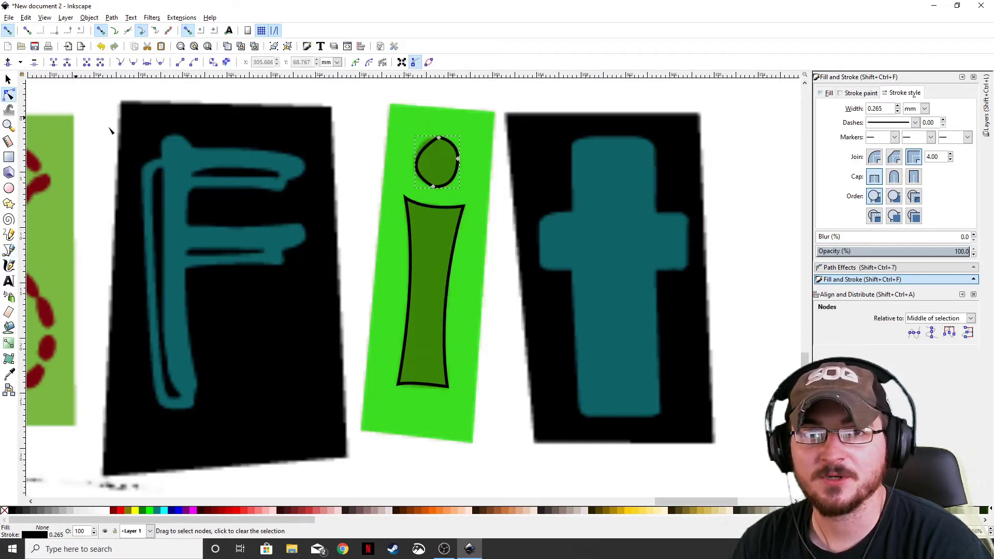
left_click(425, 149)
scroll(433, 159, "up", 5)
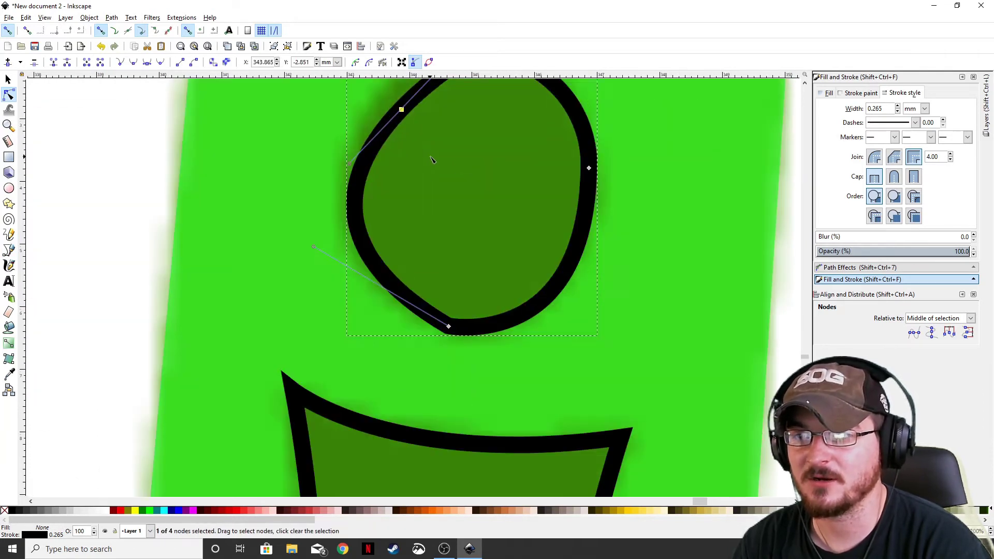
scroll(433, 160, "up", 5)
left_click_drag(396, 207, 386, 195)
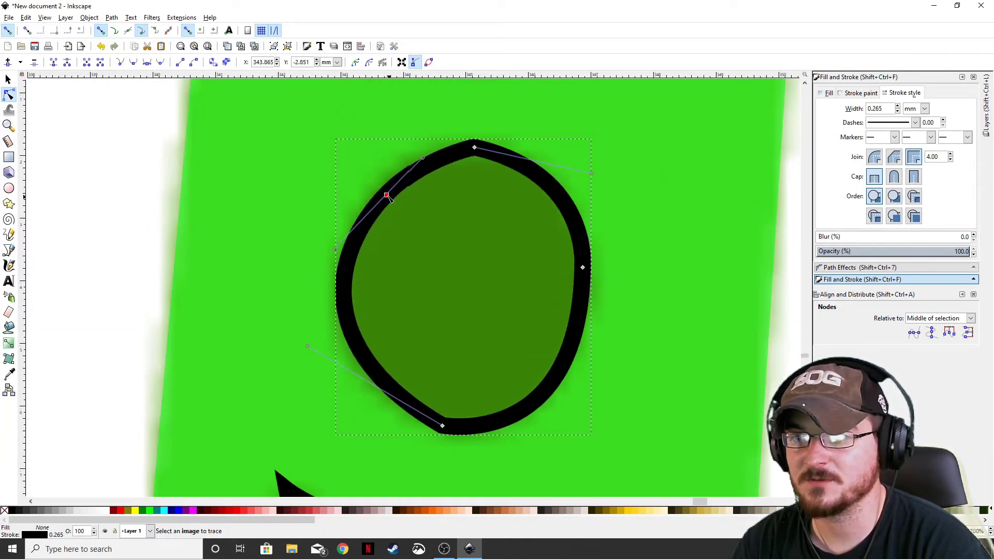
left_click_drag(474, 148, 477, 156)
left_click_drag(597, 181, 603, 175)
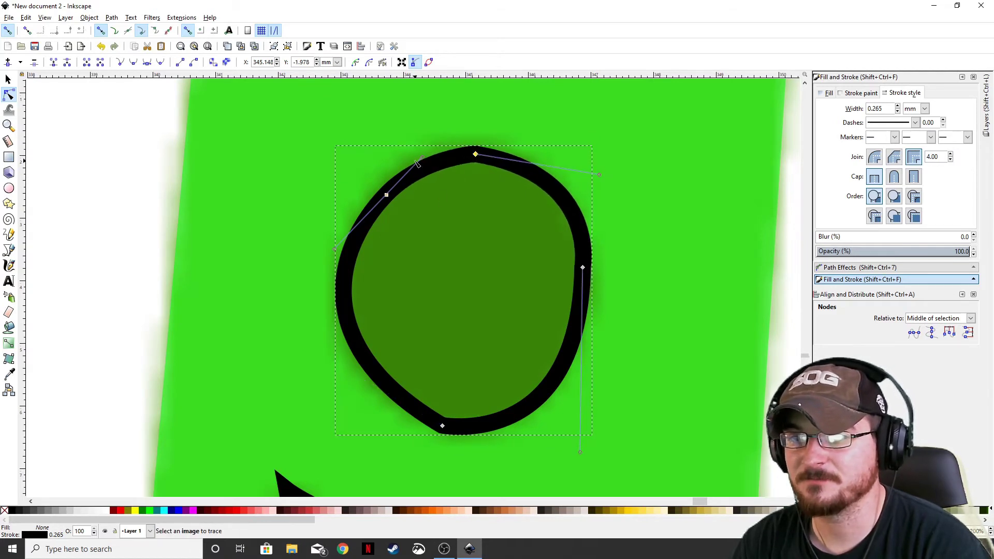
scroll(527, 352, "down", 5)
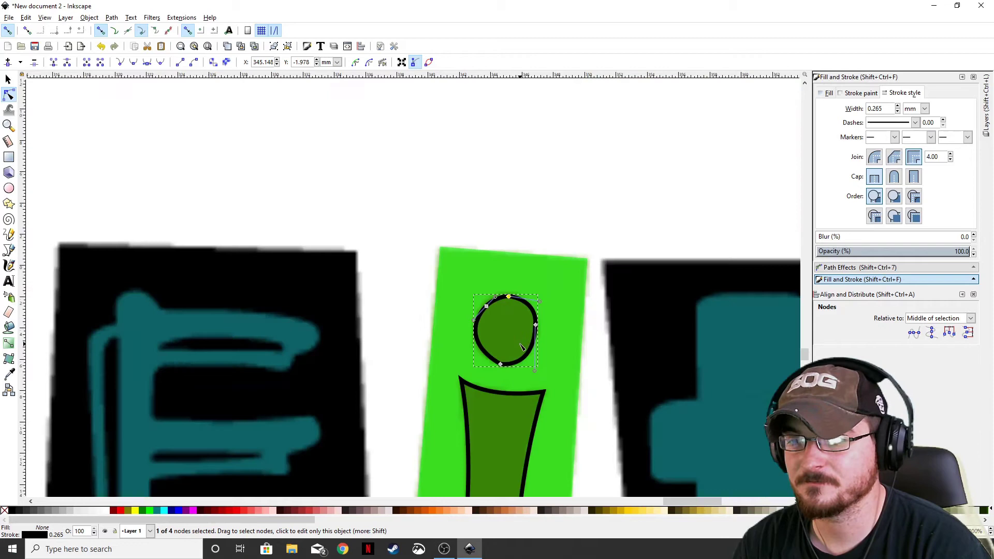
scroll(472, 234, "up", 4)
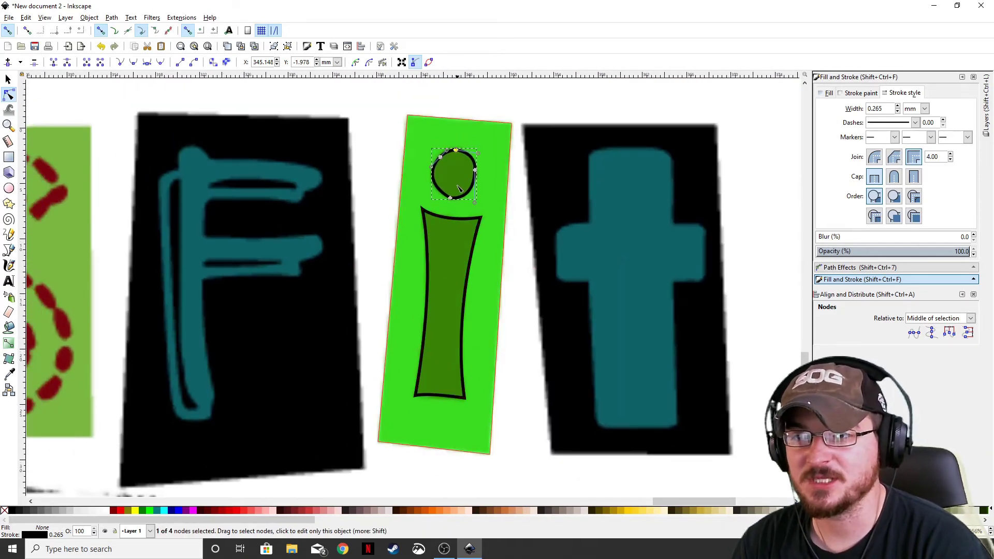
- Select the i body and dot, fill them red and remove their outline
key("s")
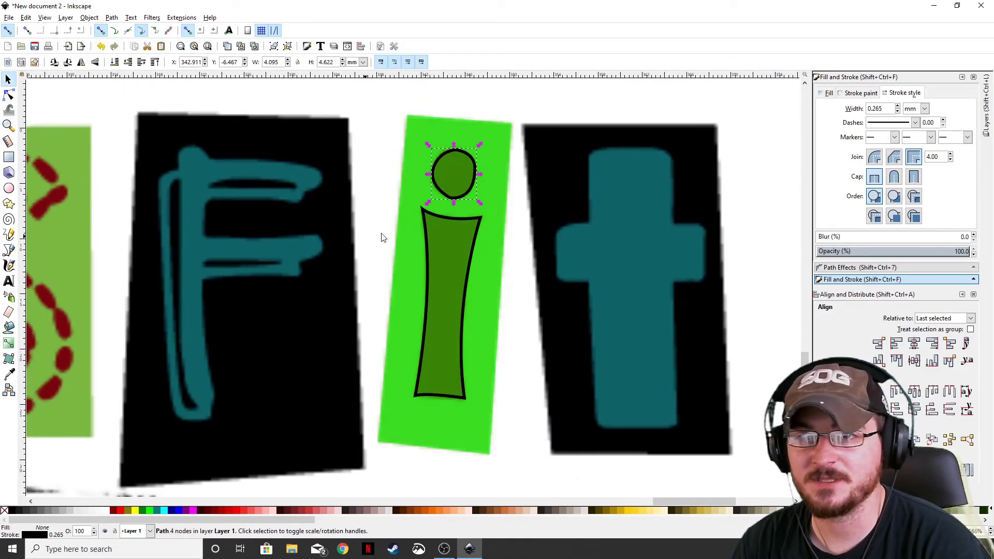
left_click(469, 264, "shift")
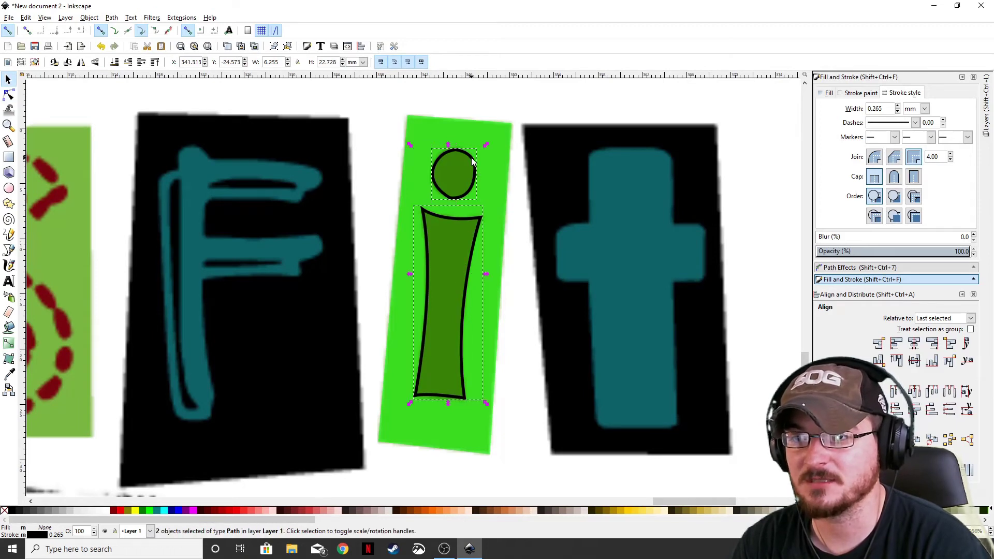
left_click(228, 511)
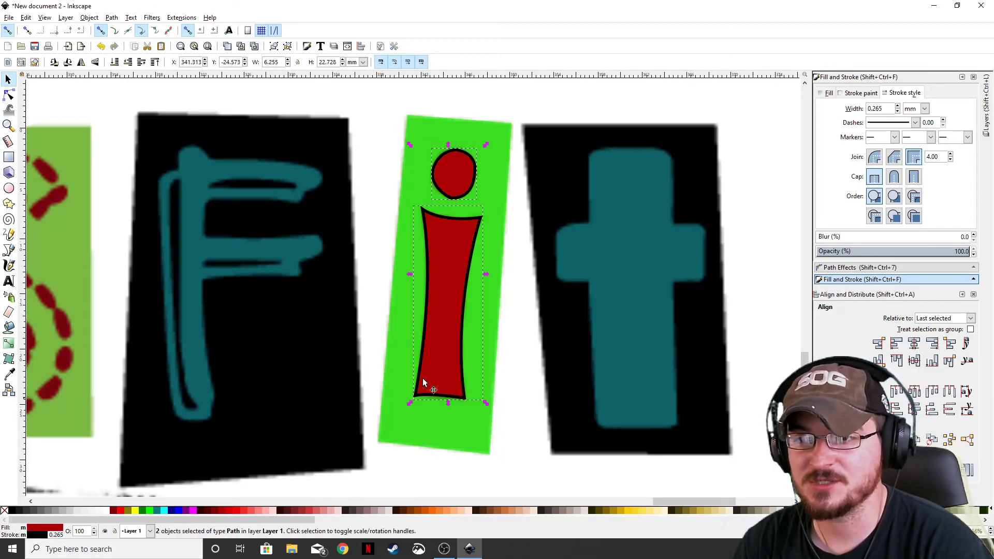
left_click(4, 511, "shift")
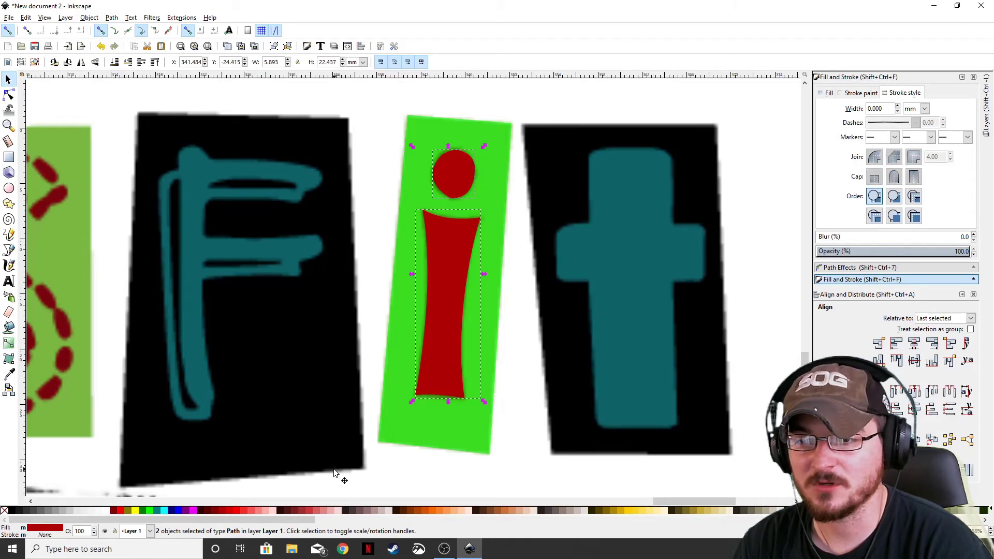
left_click(508, 437)
- Zoom out to check the red i within the whole MISFIT STUDIOS logo
scroll(510, 439, "down", 3)
left_click_drag(510, 439, 542, 356)
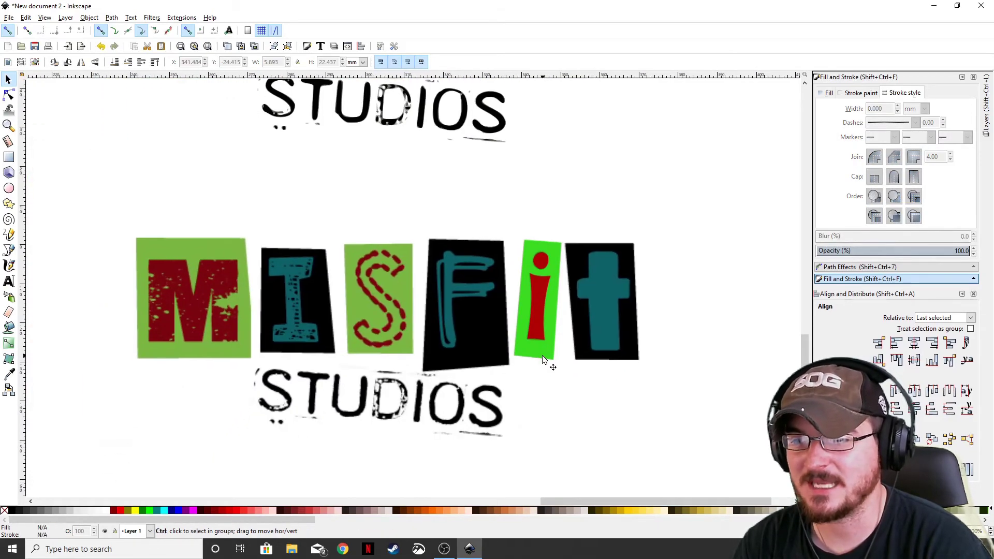
left_click(542, 355, "ctrl")
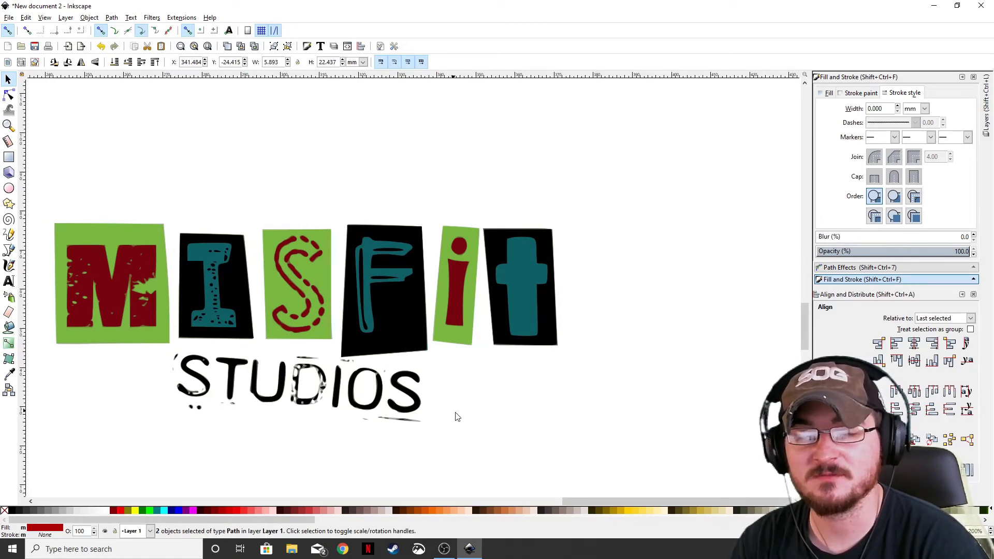
scroll(457, 417, "down", 5)
scroll(518, 249, "down", 2)
scroll(525, 237, "up", 2)
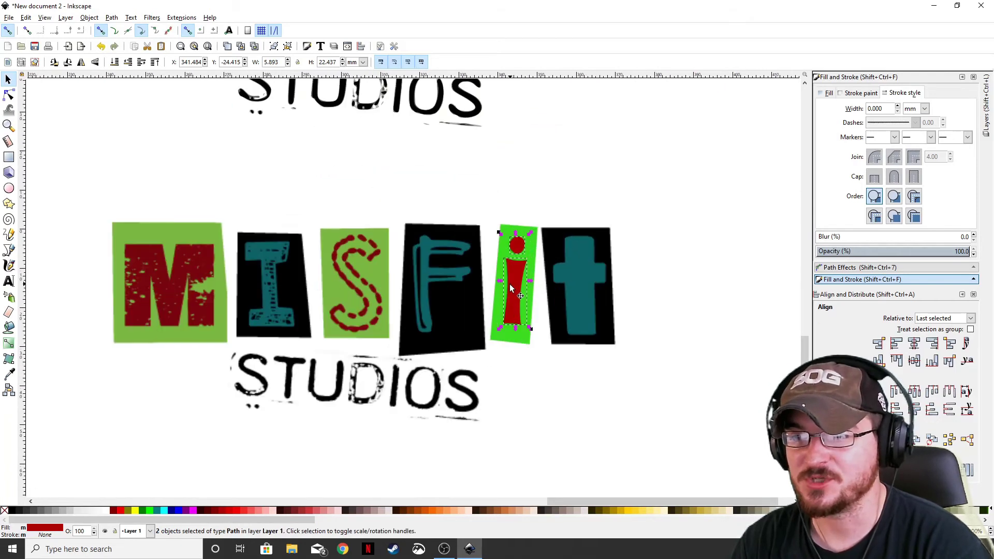
left_click(518, 374)
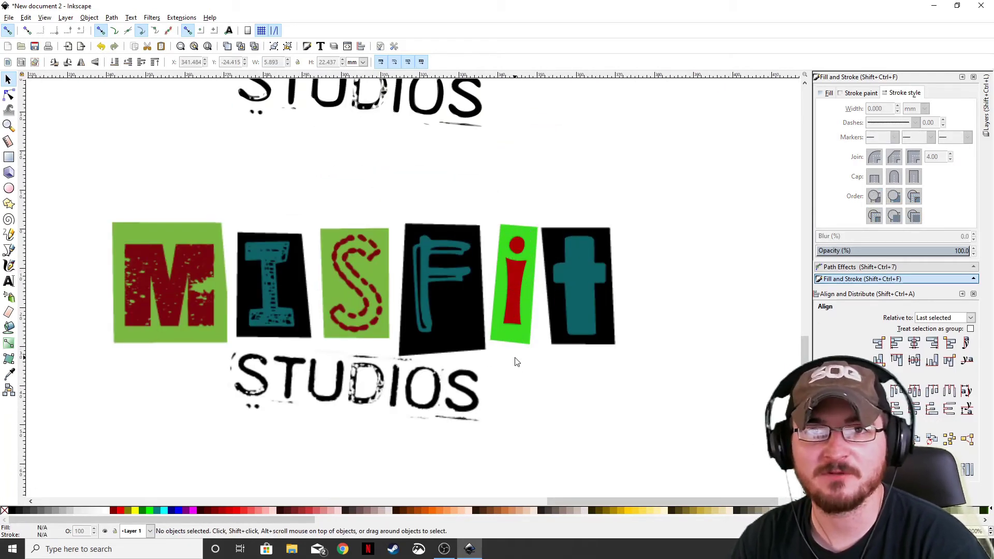
left_click(422, 290)
- Drag the MISFIT logo group right and zoom in on the lone red i and tile
scroll(415, 306, "down", 2)
left_click_drag(396, 298, 708, 205)
left_click(484, 315)
scroll(484, 316, "up", 3)
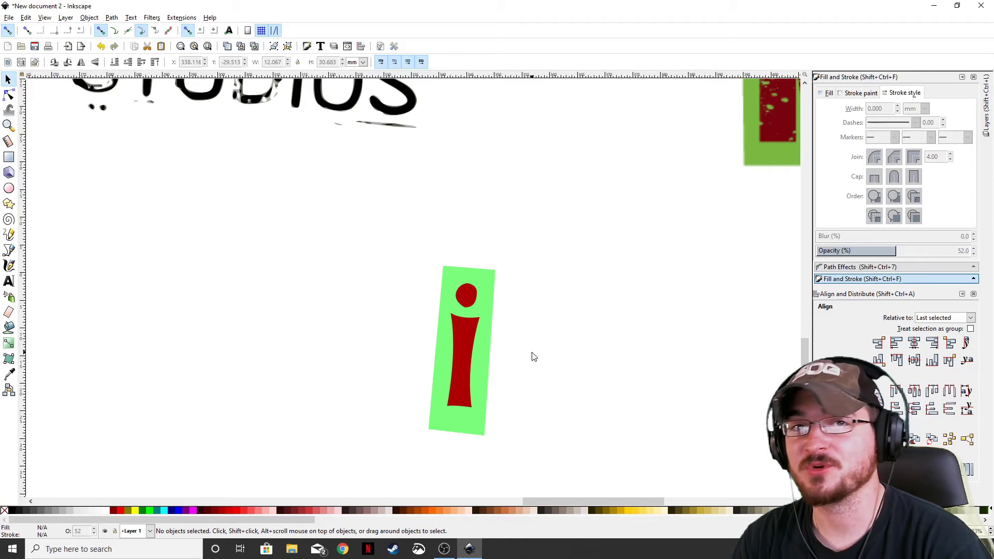
scroll(480, 333, "up", 8)
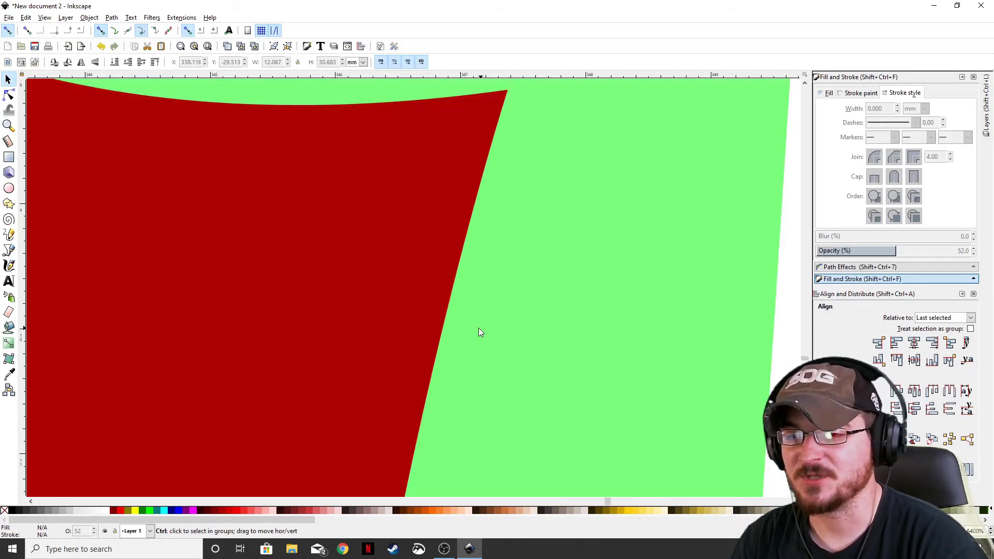
scroll(480, 333, "down", 6)
scroll(476, 331, "up", 10)
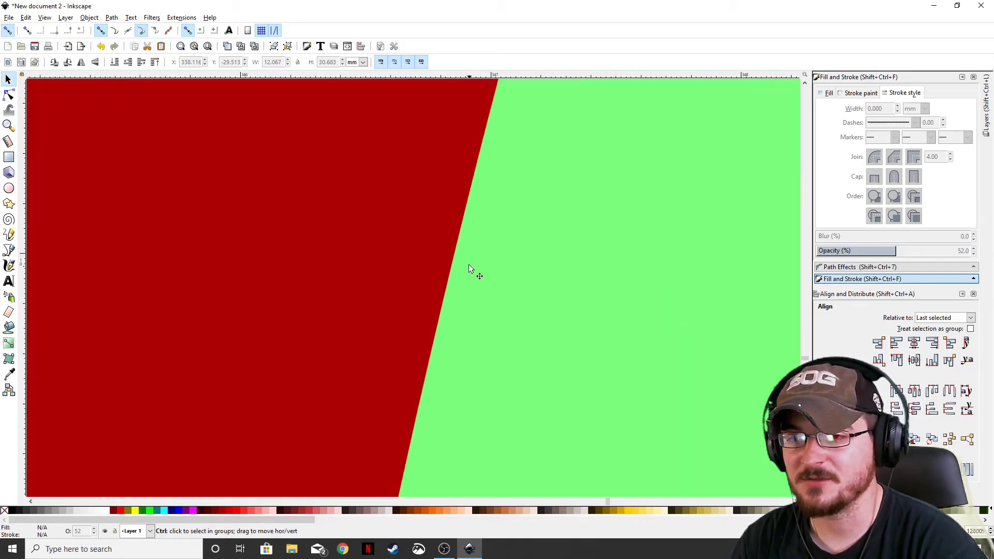
scroll(516, 239, "down", 12)
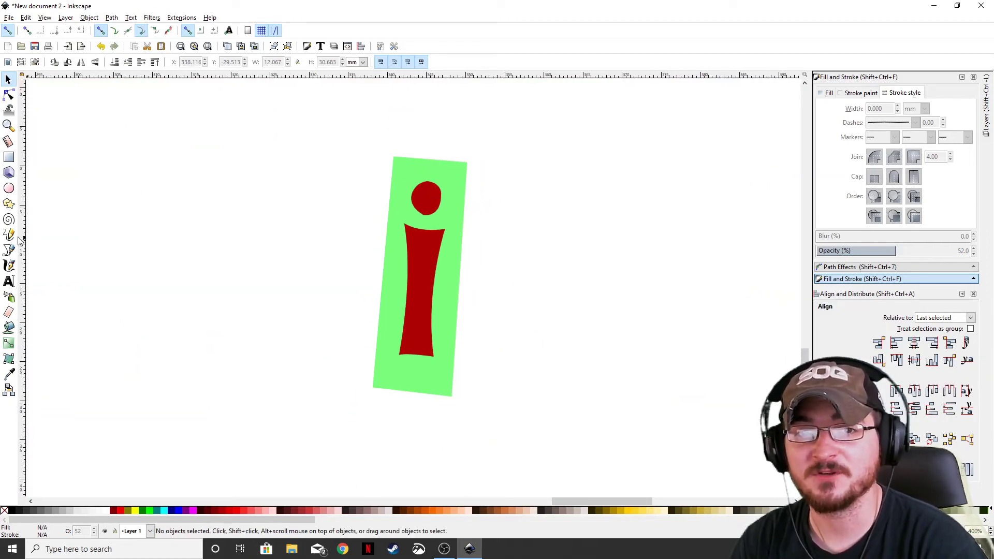
- Draw a four-sided test shape with the pen, then delete it
left_click(9, 220)
left_click(9, 250)
left_click(178, 224)
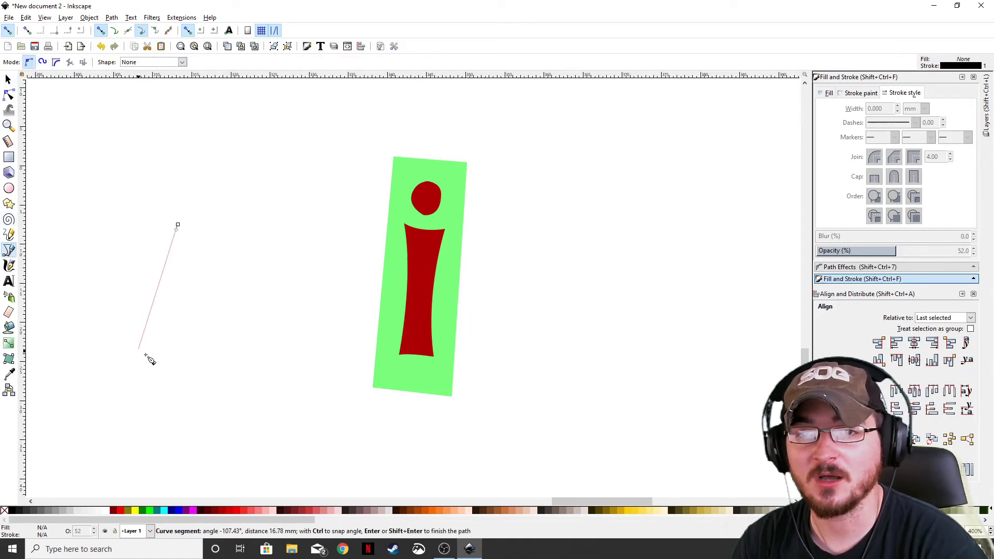
left_click(139, 350)
left_click(285, 394)
left_click(315, 243)
left_click(178, 224)
left_click(7, 79)
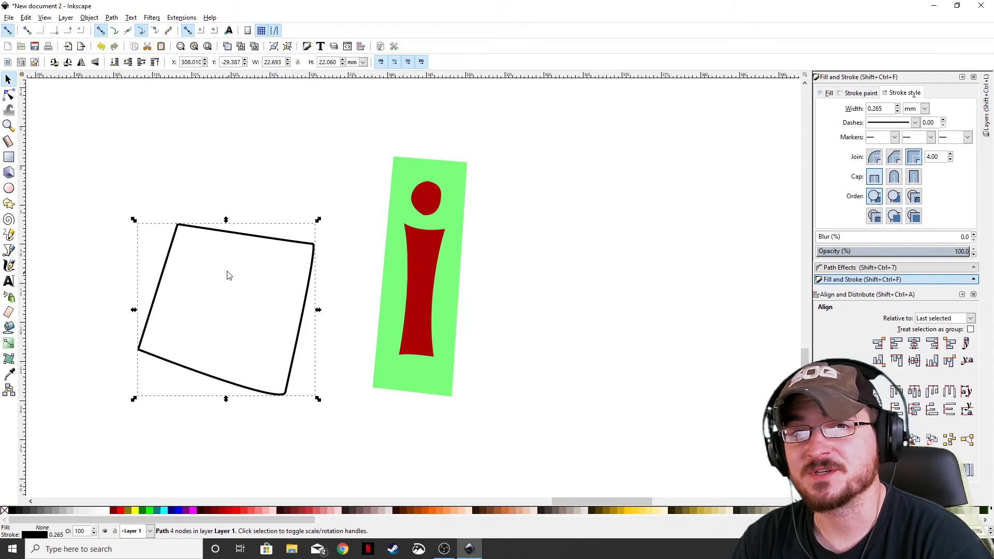
scroll(224, 267, "up", 4, "ctrl")
scroll(299, 244, "down", 4, "ctrl")
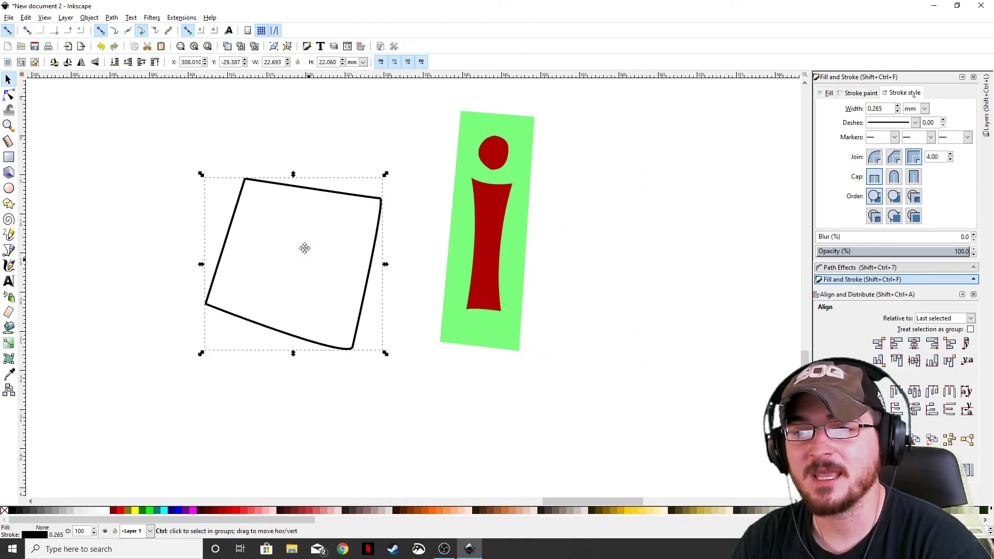
key("Delete")
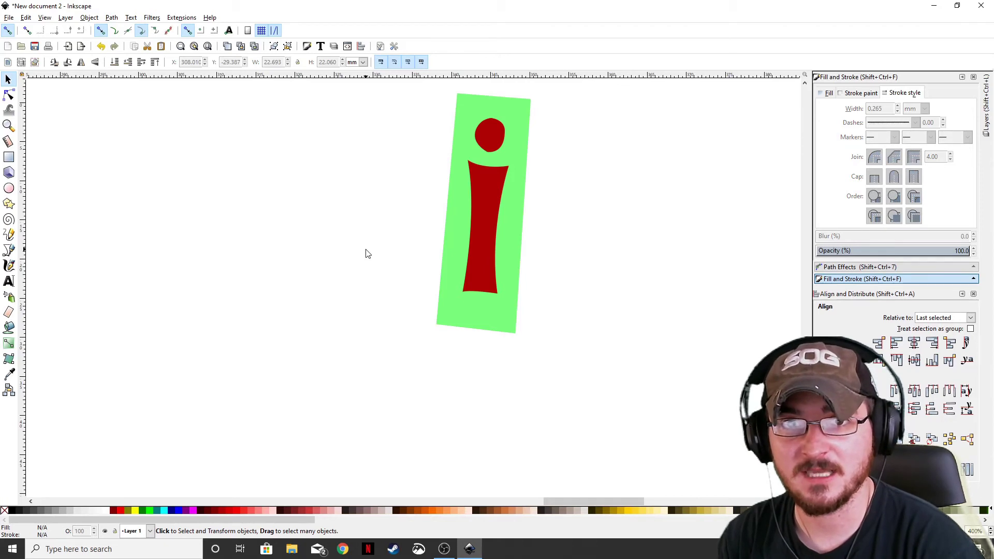
- Rubber-band select the separate red i and green tile and delete them
key("ctrl+v")
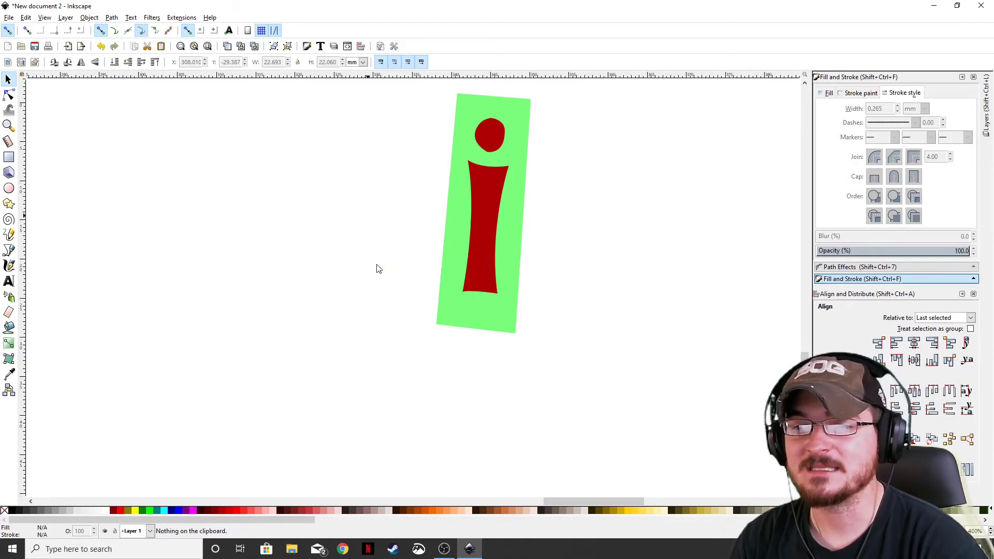
left_click_drag(572, 374, 407, 91)
key("Delete")
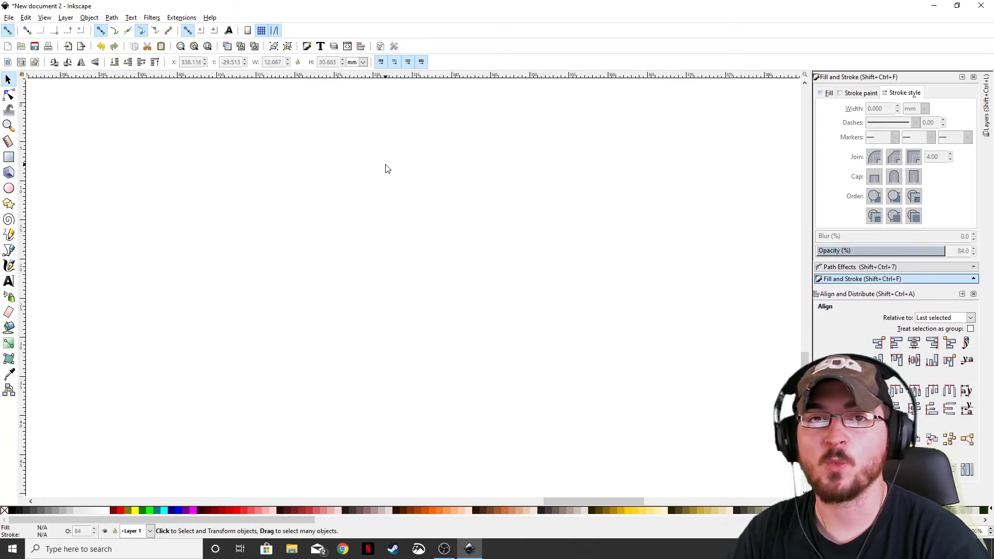
- Delete the duplicate 499 × 221 logo bitmap and select the remaining 9-object logo group
scroll(412, 274, "down", 5)
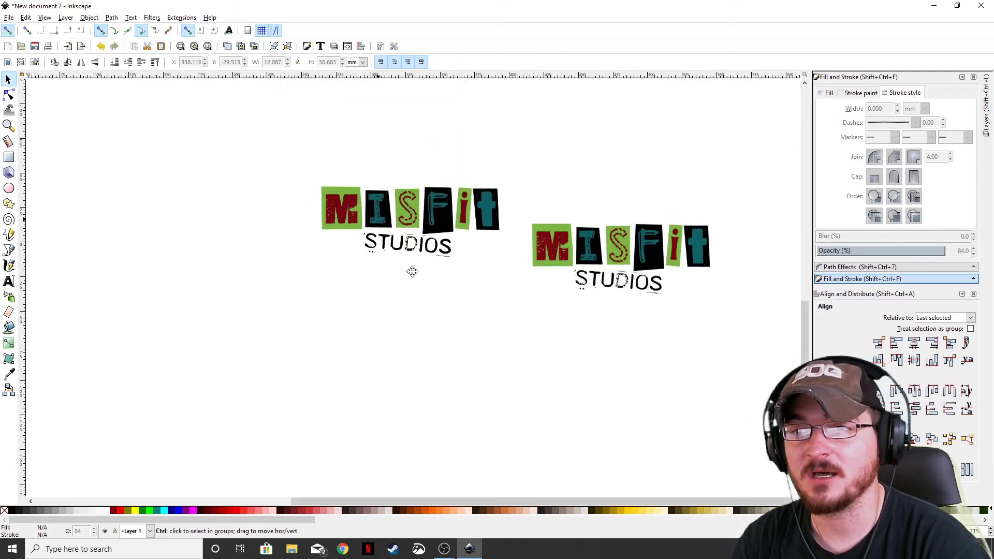
scroll(412, 272, "up", 3)
left_click(714, 252)
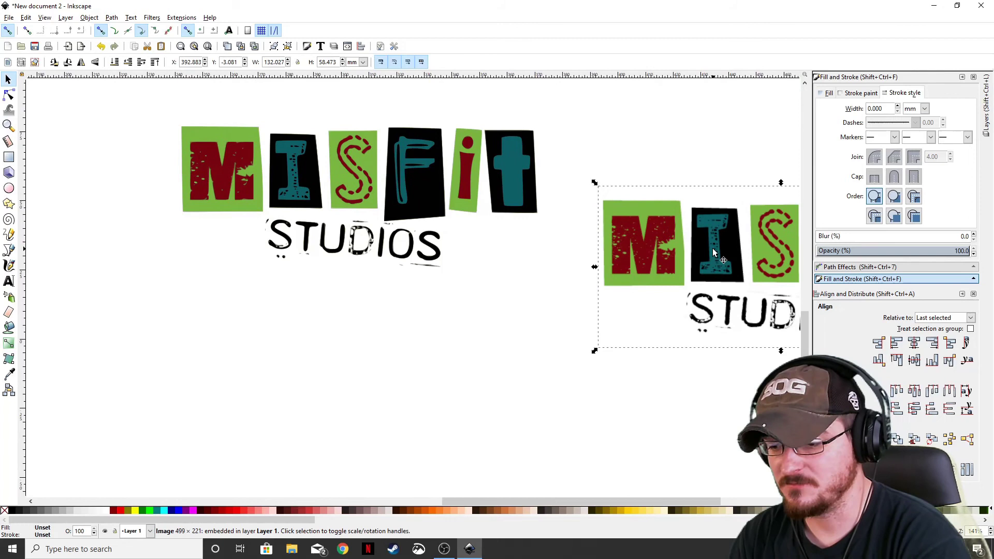
key("Delete")
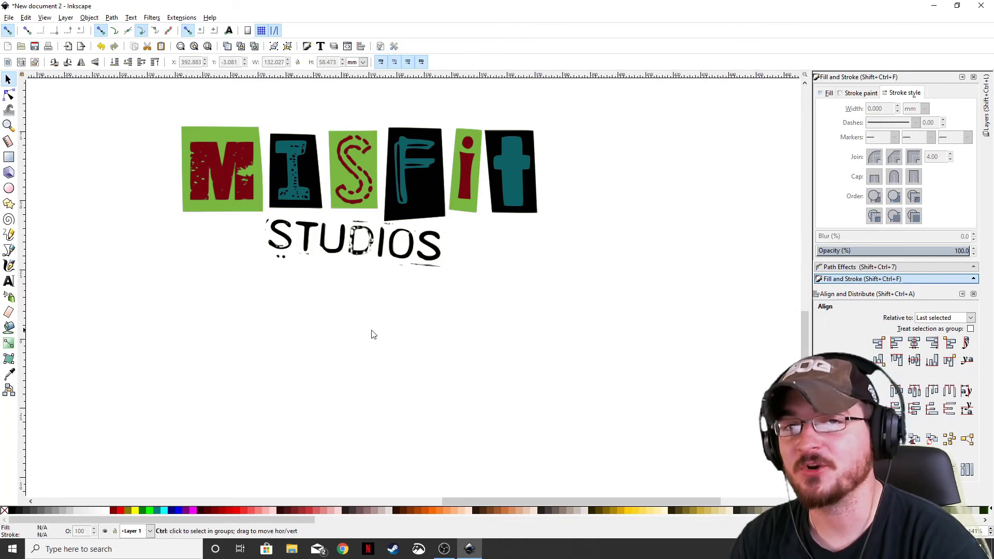
left_click_drag(371, 334, 406, 390)
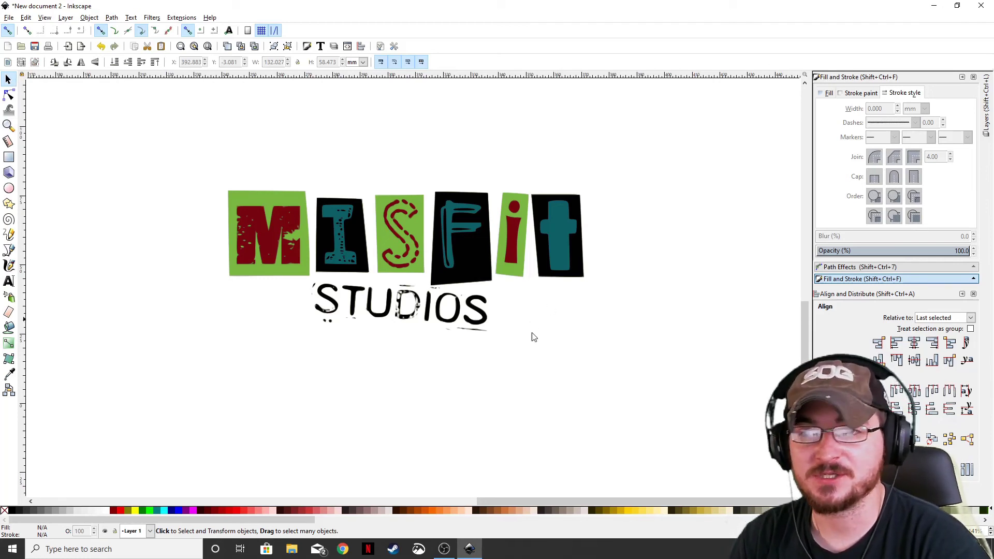
left_click_drag(645, 381, 178, 143)
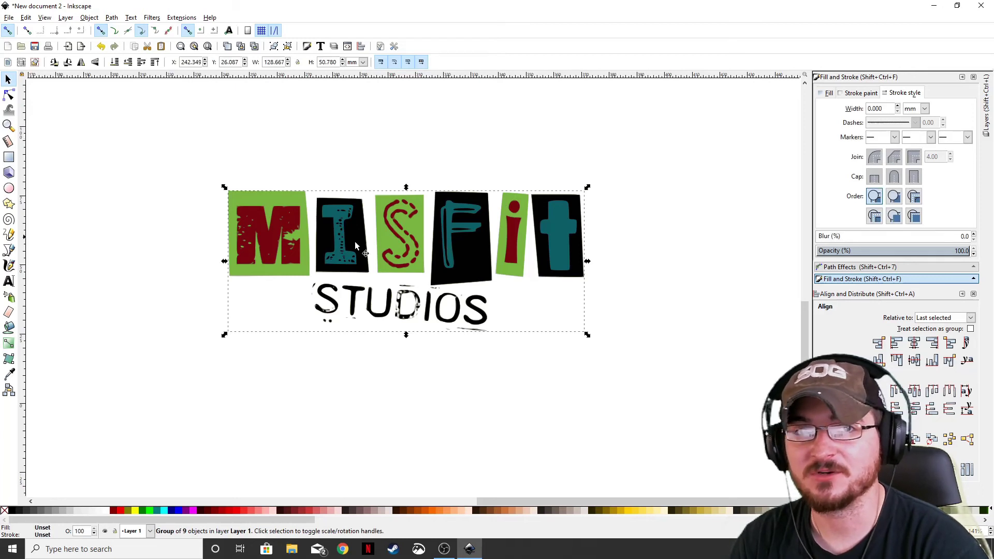
- Save As 'MS Logo' in Pictures with type Desktop Cutting Plotter (AutoCAD DXF R14)
left_click(8, 18)
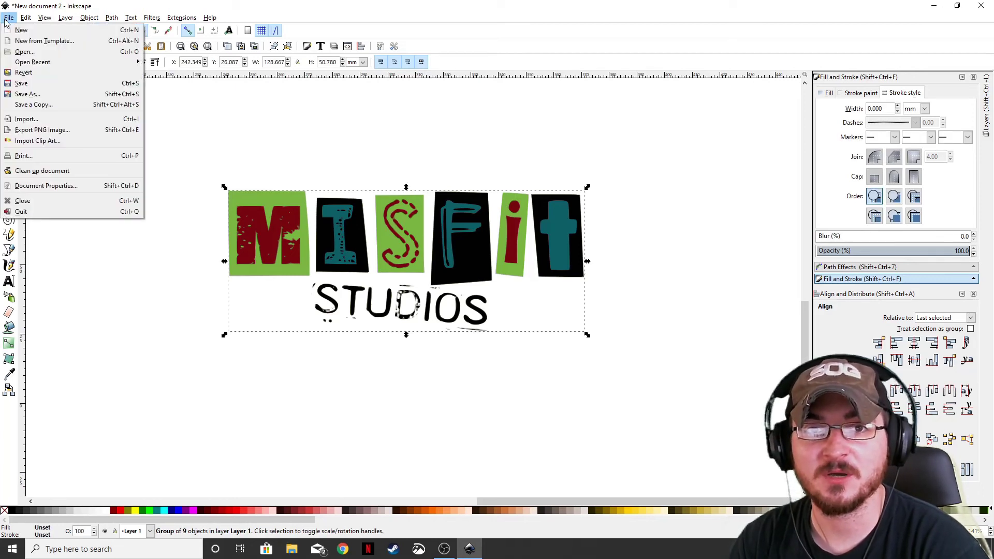
left_click(28, 94)
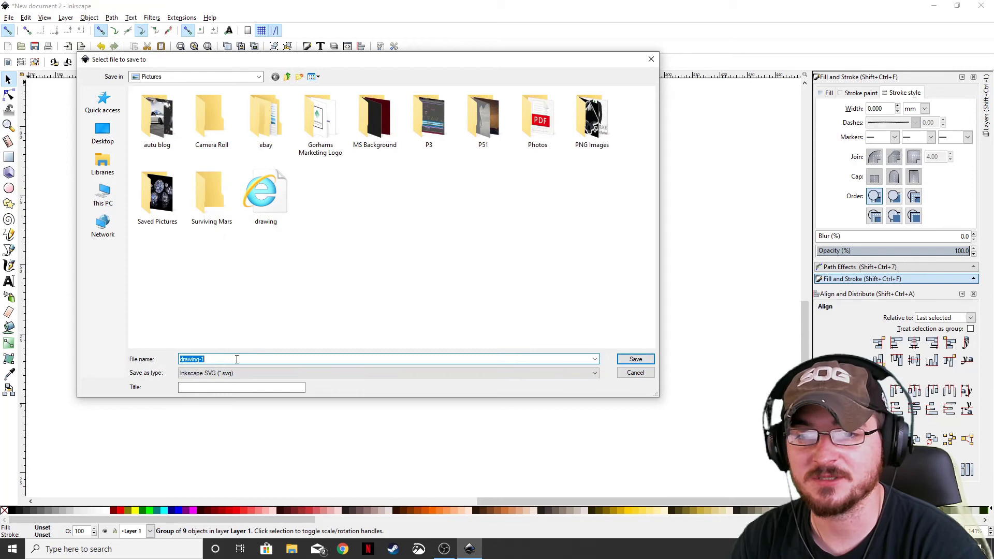
type("MS Logo")
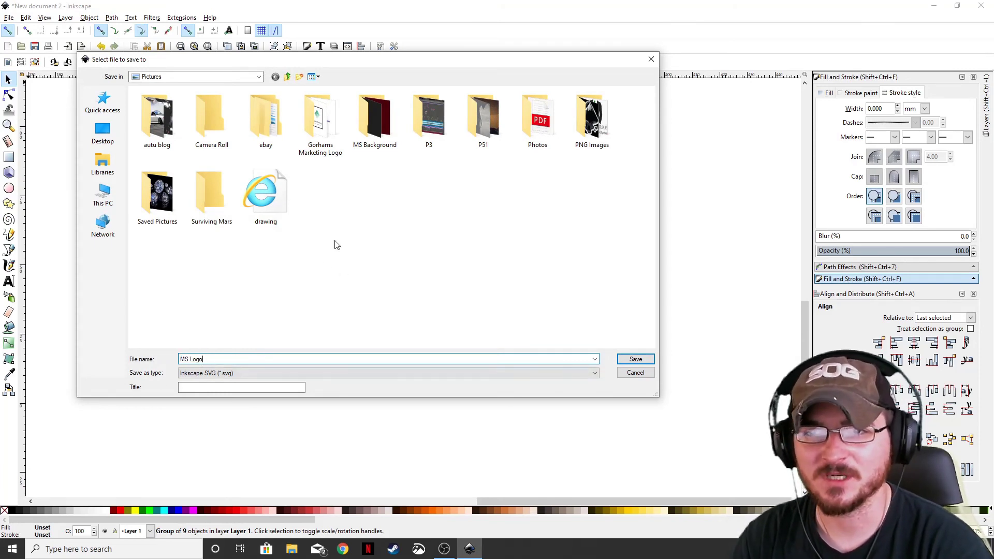
left_click(598, 376)
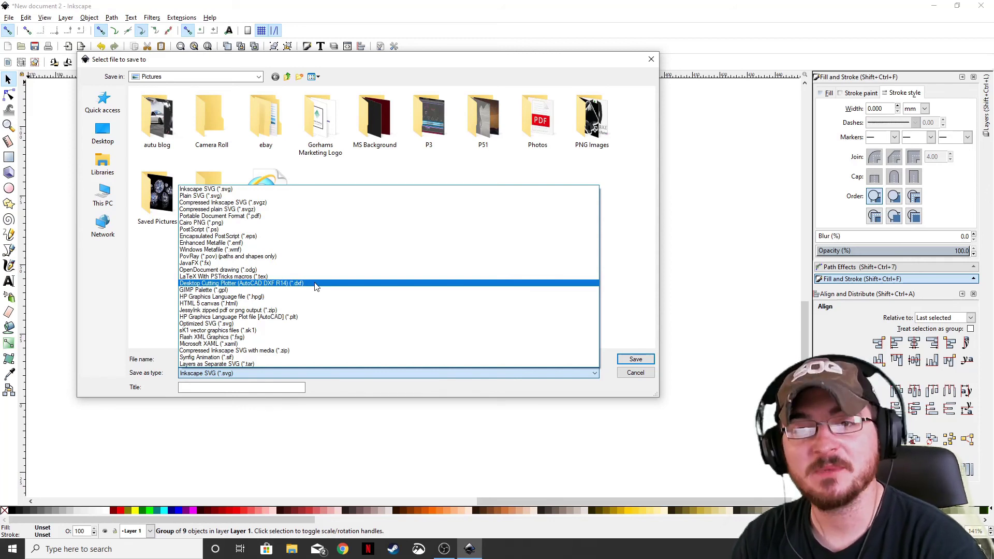
left_click(246, 284)
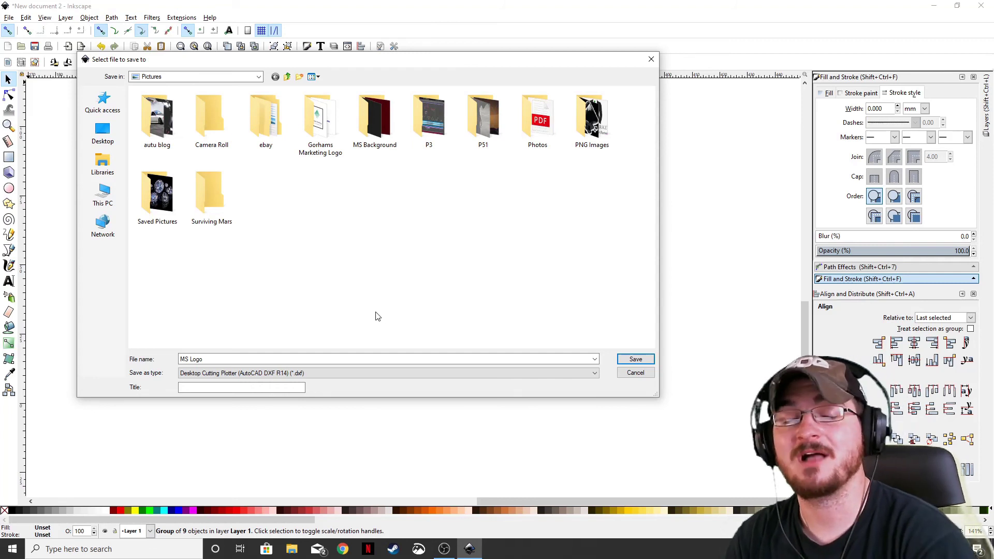
left_click(596, 375)
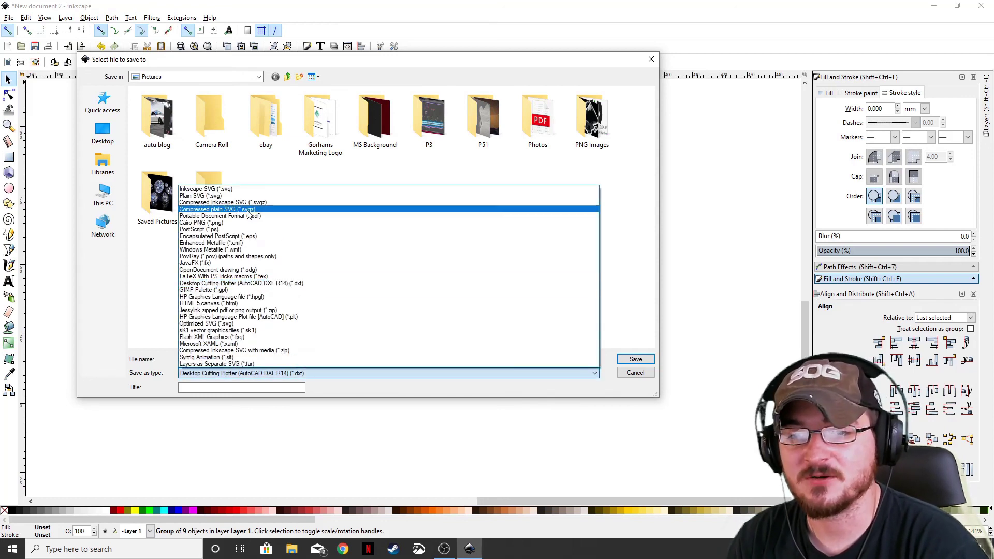
left_click(623, 262)
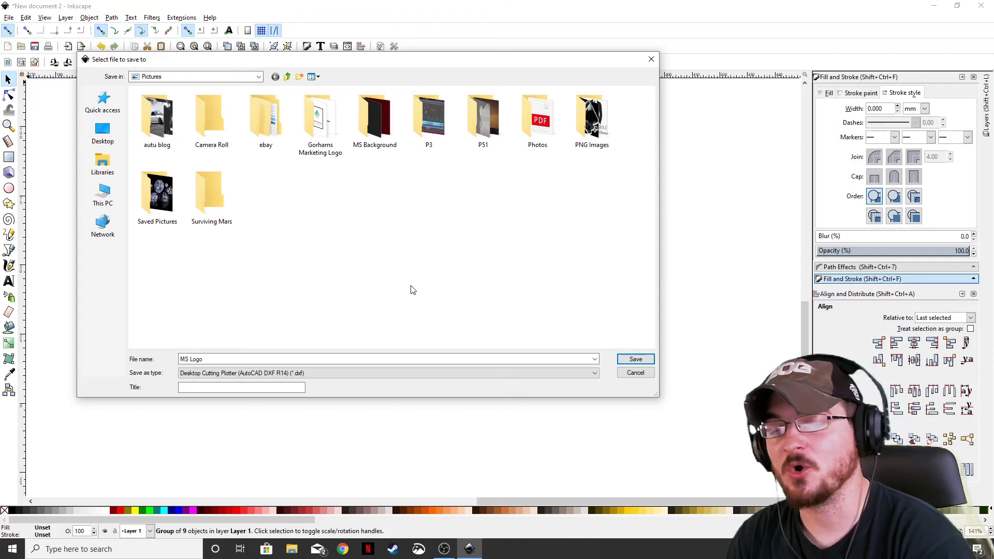
key("Return")
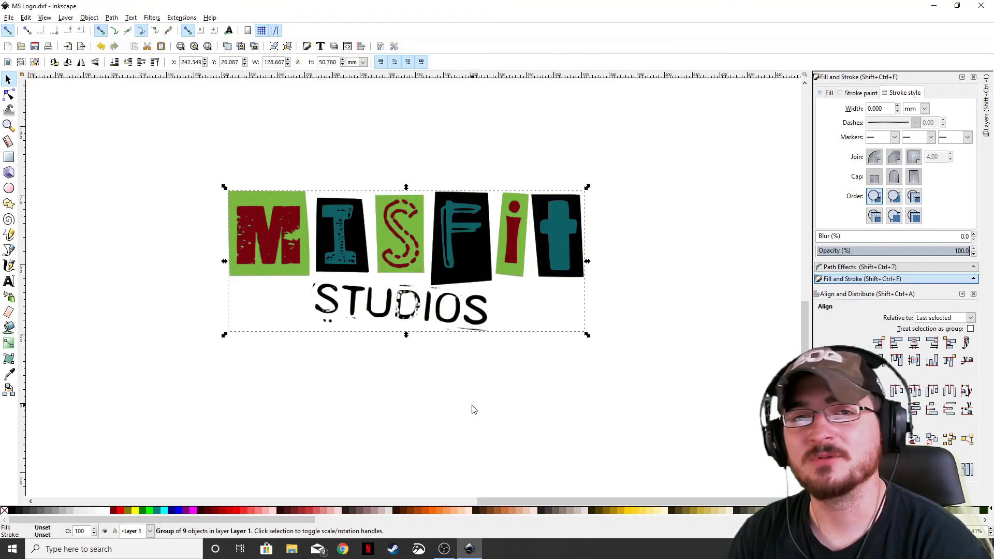